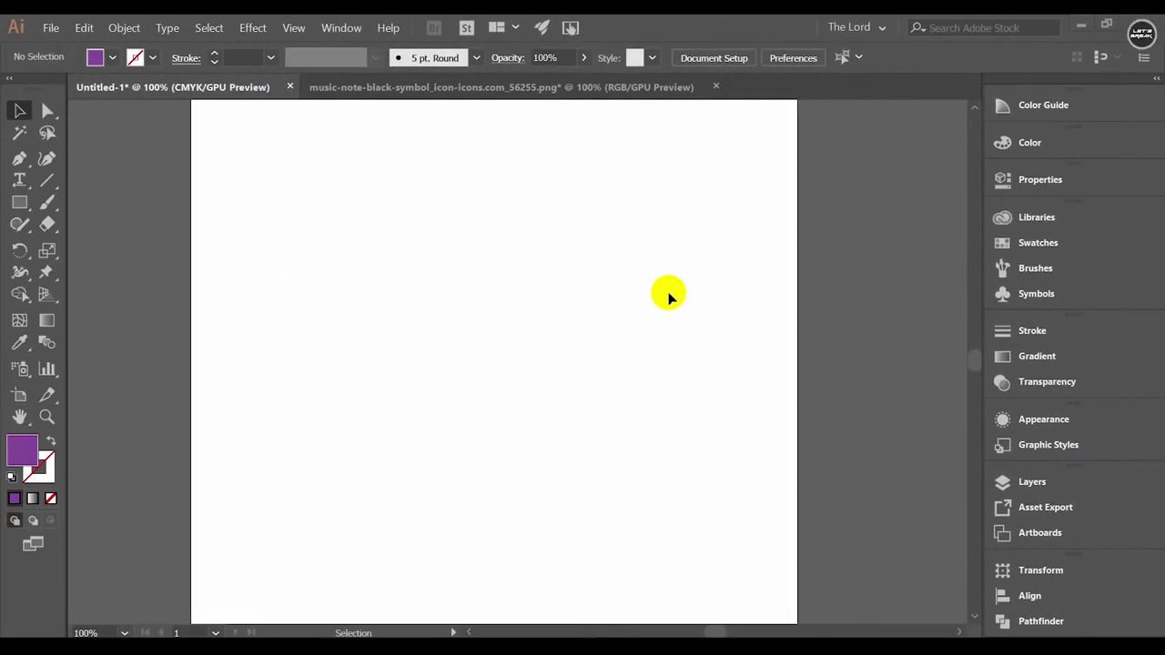
# Move the black music-note image onto the Untitled-1 artboard and align it there.
pyautogui.click(519, 86)
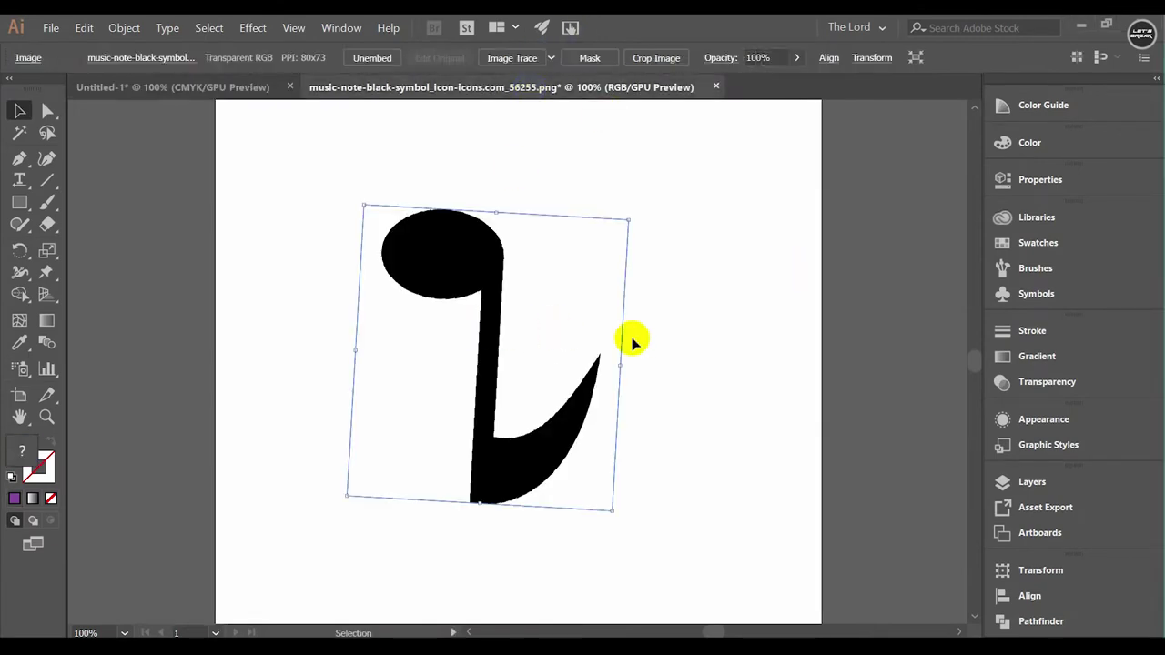
pyautogui.moveTo(514, 391); pyautogui.dragTo(428, 282)
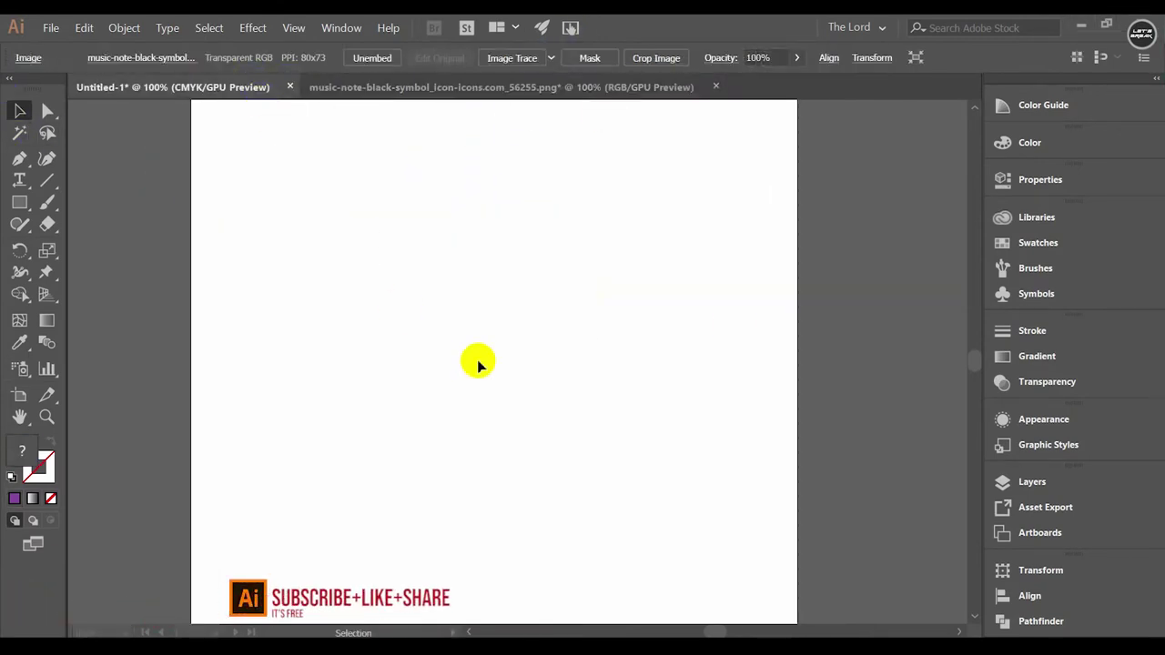
pyautogui.moveTo(496, 296)
pyautogui.mouseDown()
pyautogui.moveTo(515, 310)
pyautogui.moveTo(506, 322)
pyautogui.mouseUp()
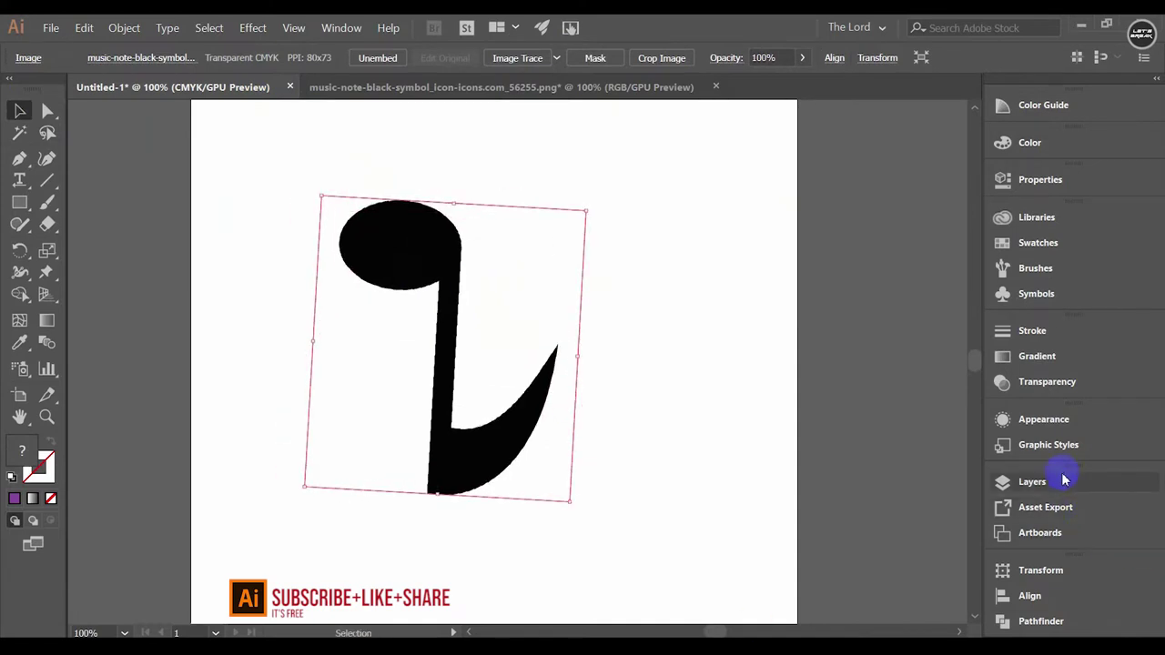
pyautogui.click(362, 35)
pyautogui.click(403, 172)
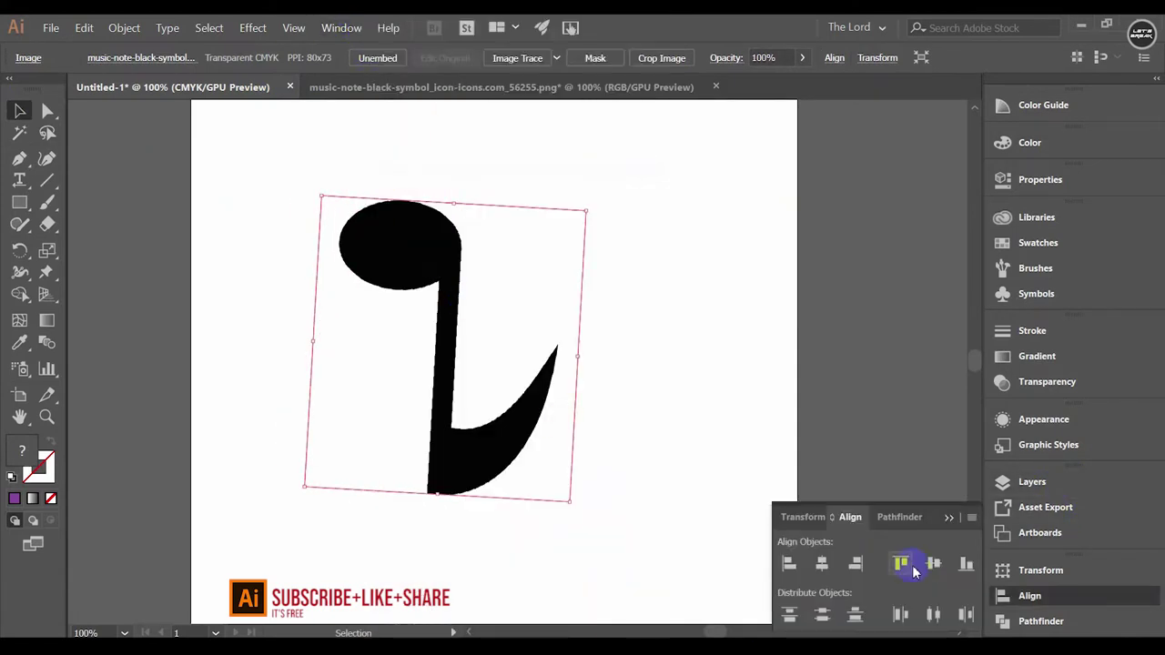
pyautogui.click(823, 565)
pyautogui.click(933, 564)
pyautogui.click(528, 358)
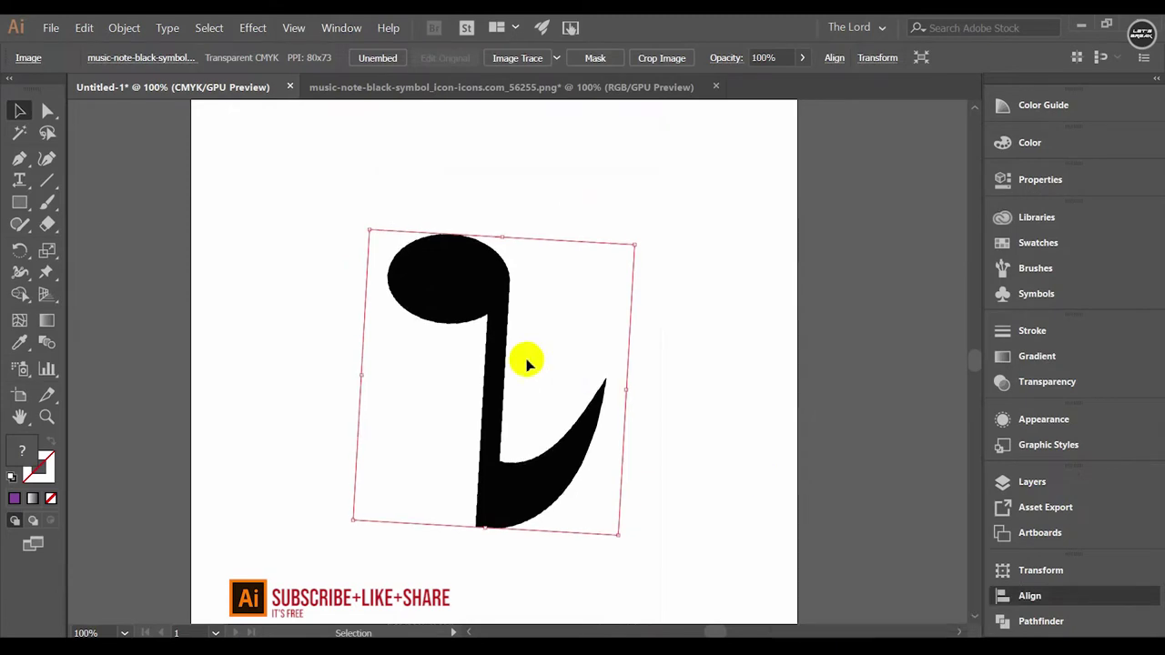
pyautogui.hotkey('ctrl', 'z')
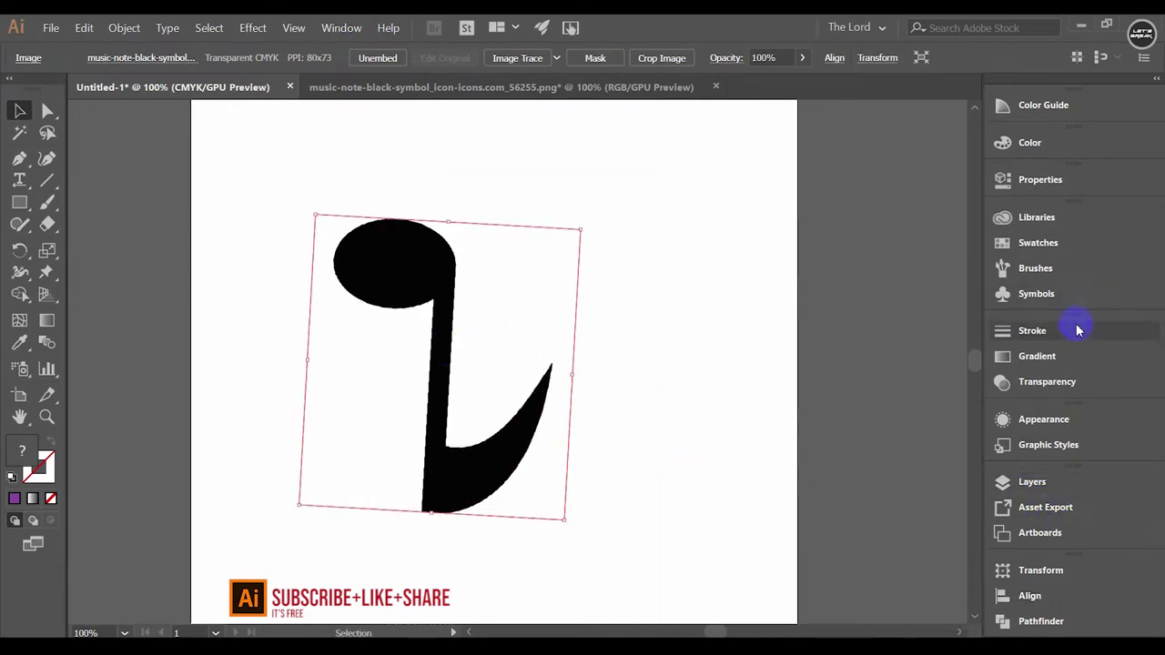
# Add a new tracing layer above the image and delete the extra Layer 4.
pyautogui.click(1047, 490)
pyautogui.click(930, 617)
pyautogui.click(930, 617)
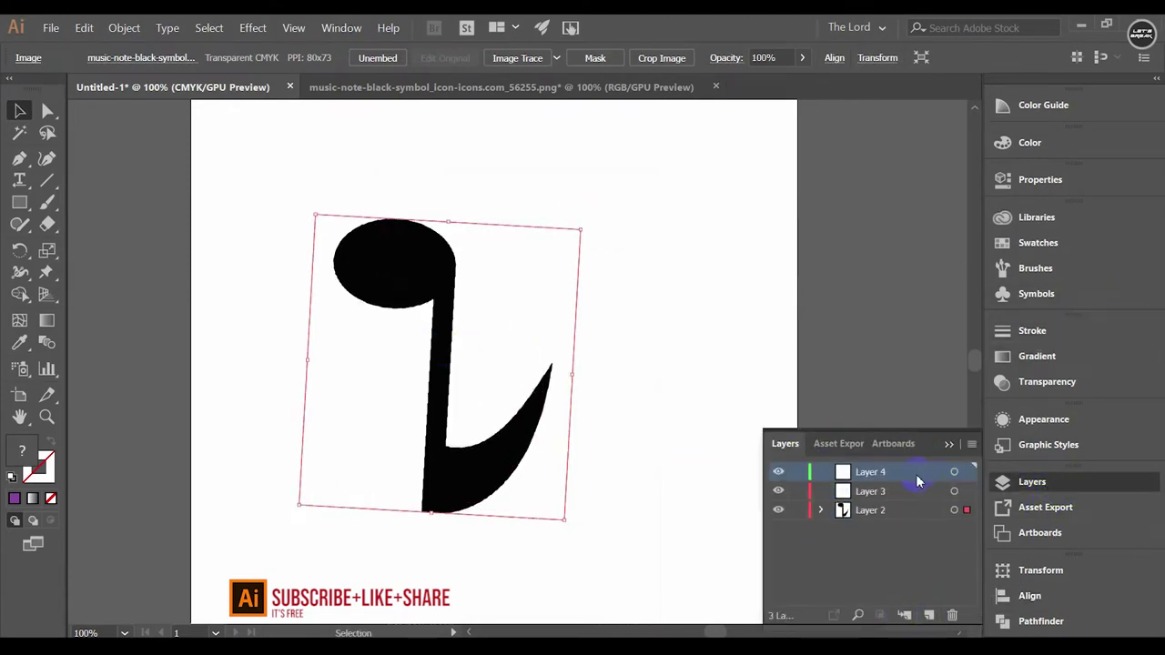
pyautogui.click(952, 616)
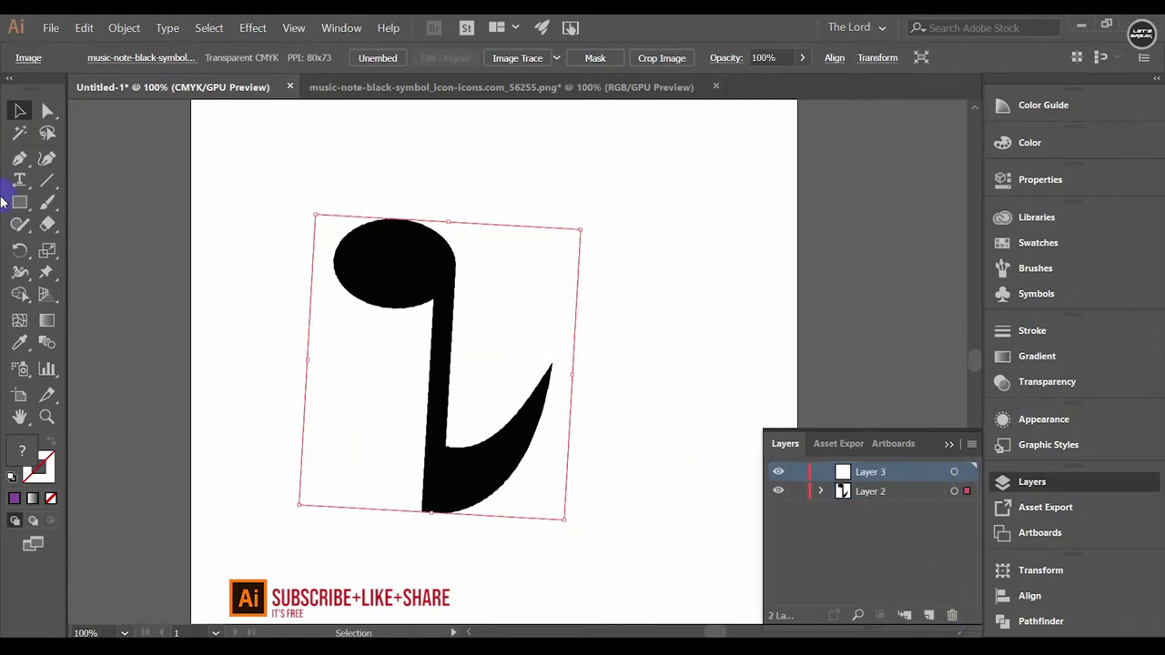
# Begin a Pen-tool trace around the notehead's curved outline.
pyautogui.click(19, 161)
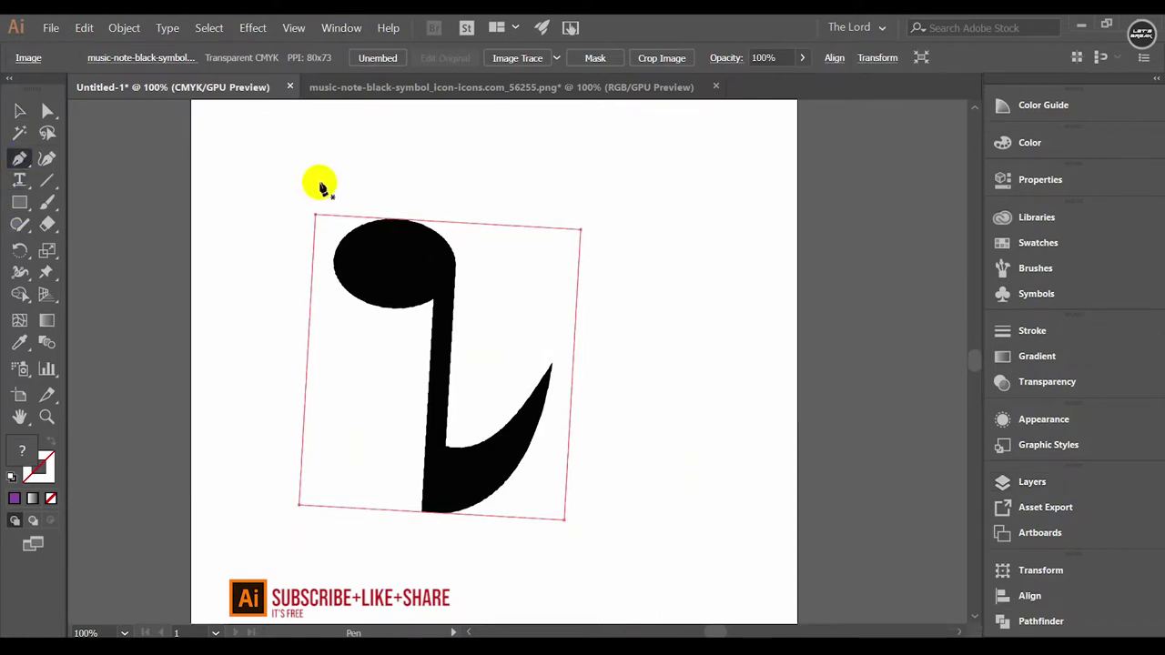
pyautogui.click(433, 306)
pyautogui.moveTo(337, 247)
pyautogui.mouseDown()
pyautogui.moveTo(355, 169)
pyautogui.moveTo(334, 156)
pyautogui.moveTo(354, 172)
pyautogui.moveTo(357, 161)
pyautogui.mouseUp()
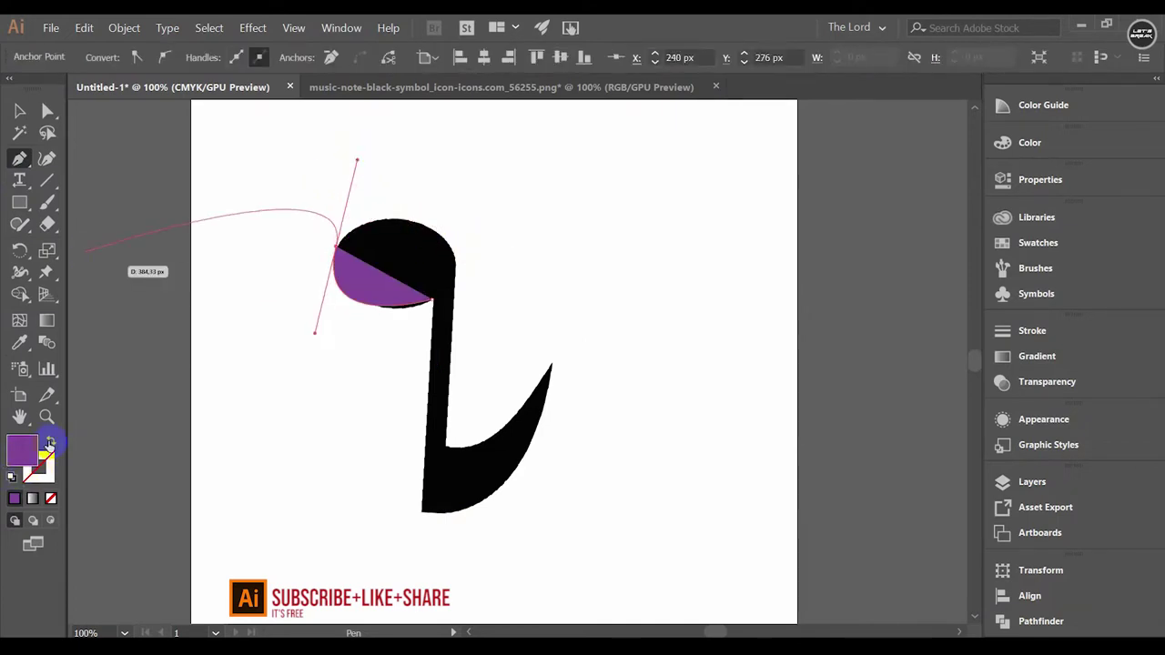
pyautogui.hotkey('shift', 'x')
pyautogui.click(456, 262)
pyautogui.moveTo(453, 264)
pyautogui.mouseDown()
pyautogui.moveTo(428, 239)
pyautogui.moveTo(346, 252)
pyautogui.moveTo(460, 252)
pyautogui.moveTo(455, 301)
pyautogui.moveTo(520, 314)
pyautogui.moveTo(528, 346)
pyautogui.moveTo(492, 341)
pyautogui.moveTo(501, 338)
pyautogui.mouseUp()
pyautogui.click(455, 260)
# Trace the stem and curved tail, then close the note outline at its start.
pyautogui.click(447, 452)
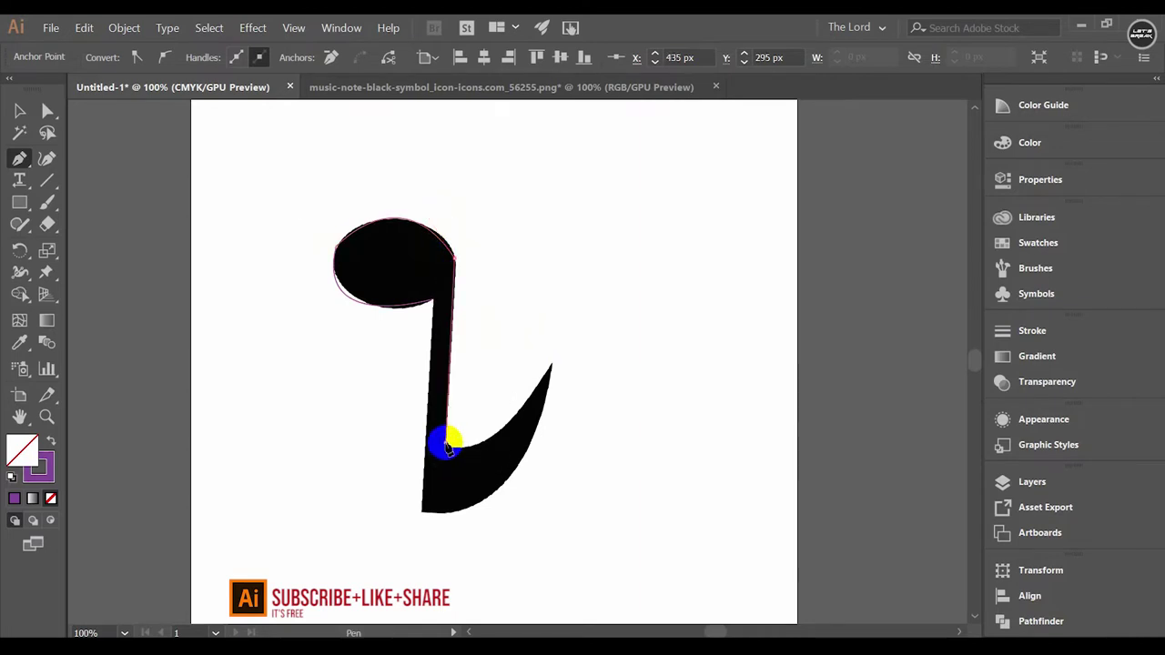
pyautogui.moveTo(549, 365)
pyautogui.mouseDown()
pyautogui.moveTo(551, 291)
pyautogui.moveTo(624, 236)
pyautogui.moveTo(609, 257)
pyautogui.mouseUp()
pyautogui.click(550, 365)
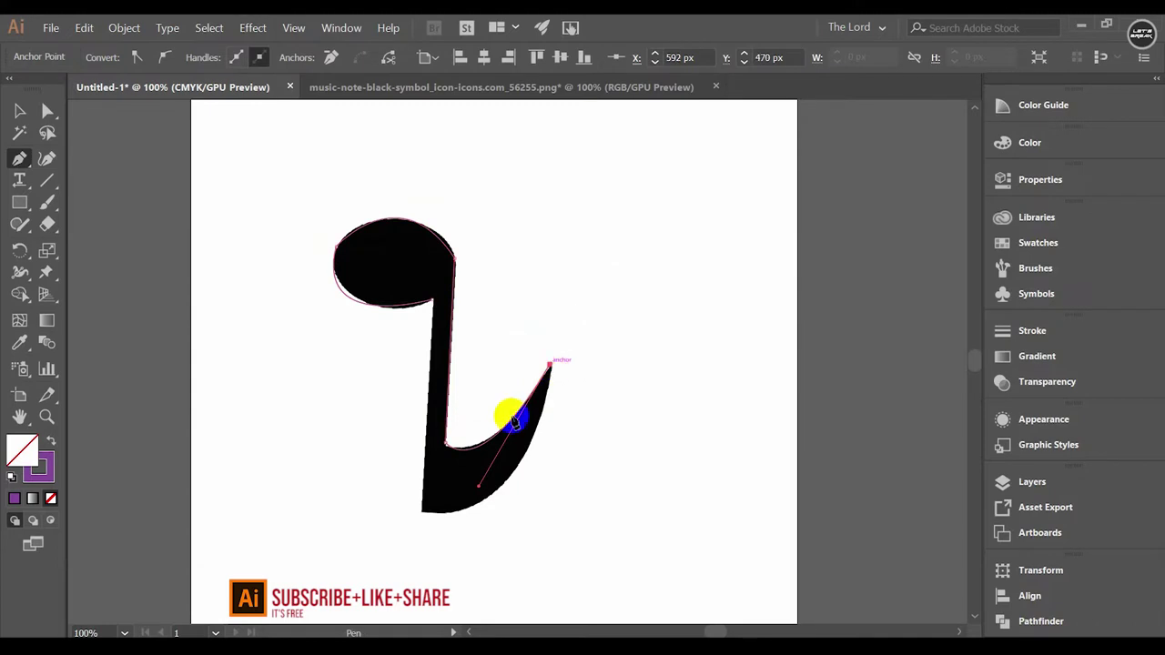
pyautogui.click(472, 506)
pyautogui.moveTo(472, 506); pyautogui.dragTo(394, 549)
pyautogui.click(472, 505)
pyautogui.click(432, 514)
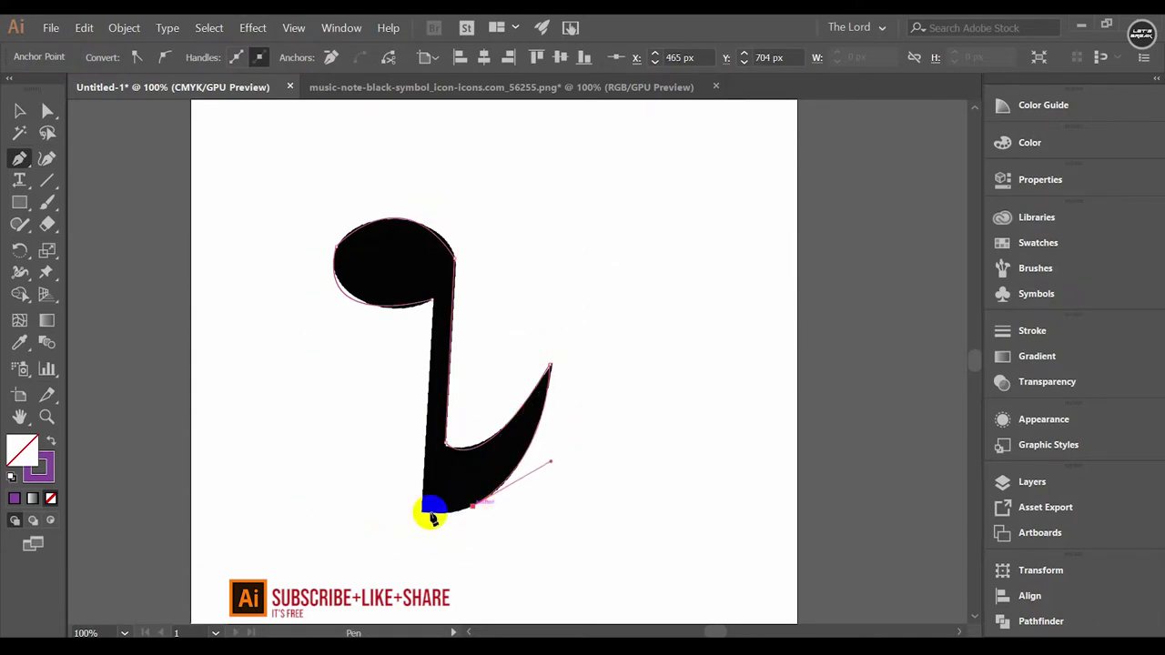
pyautogui.moveTo(424, 513); pyautogui.dragTo(399, 503)
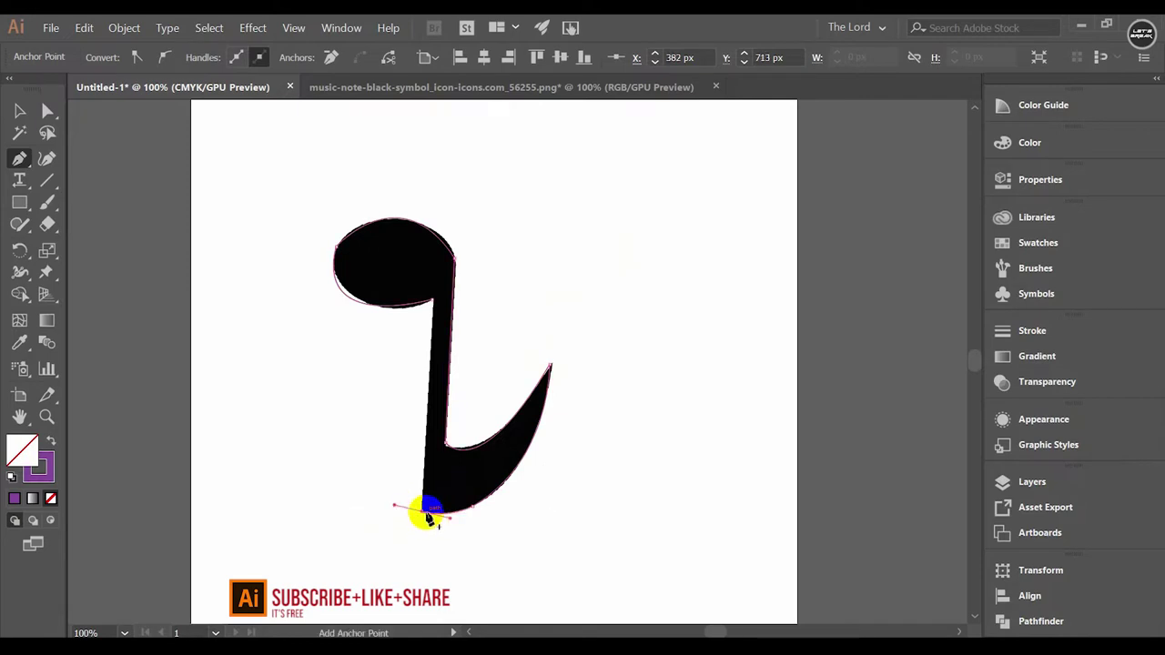
pyautogui.click(437, 293)
pyautogui.click(379, 242)
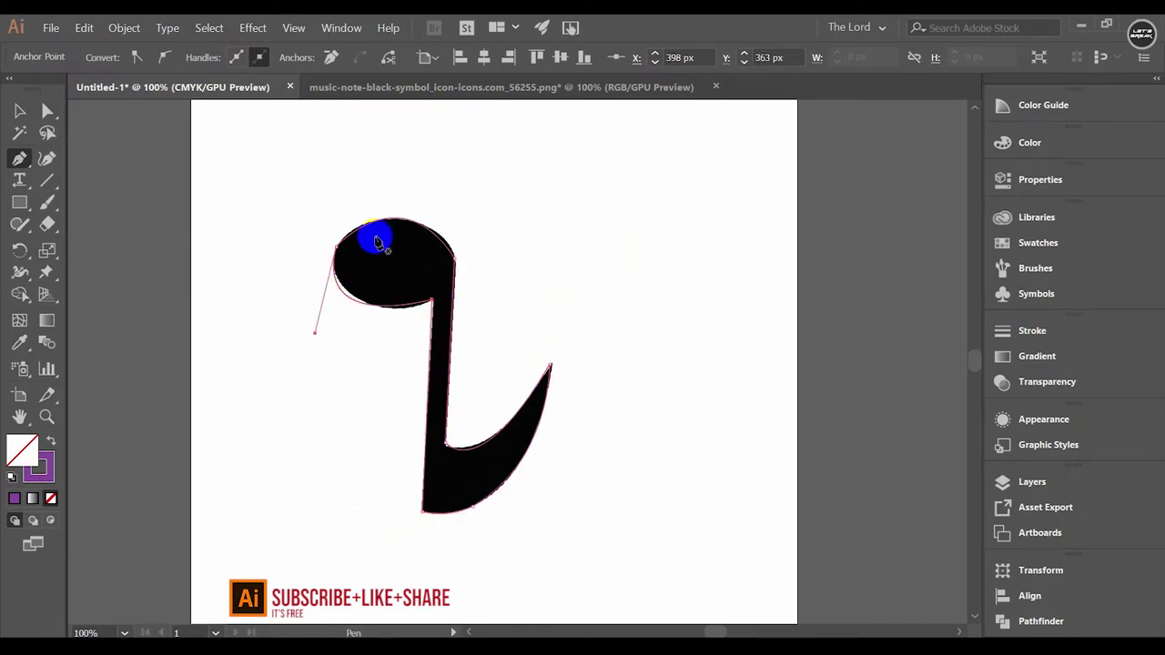
# Restore the purple fill and delete the original black image layer.
pyautogui.click(52, 442)
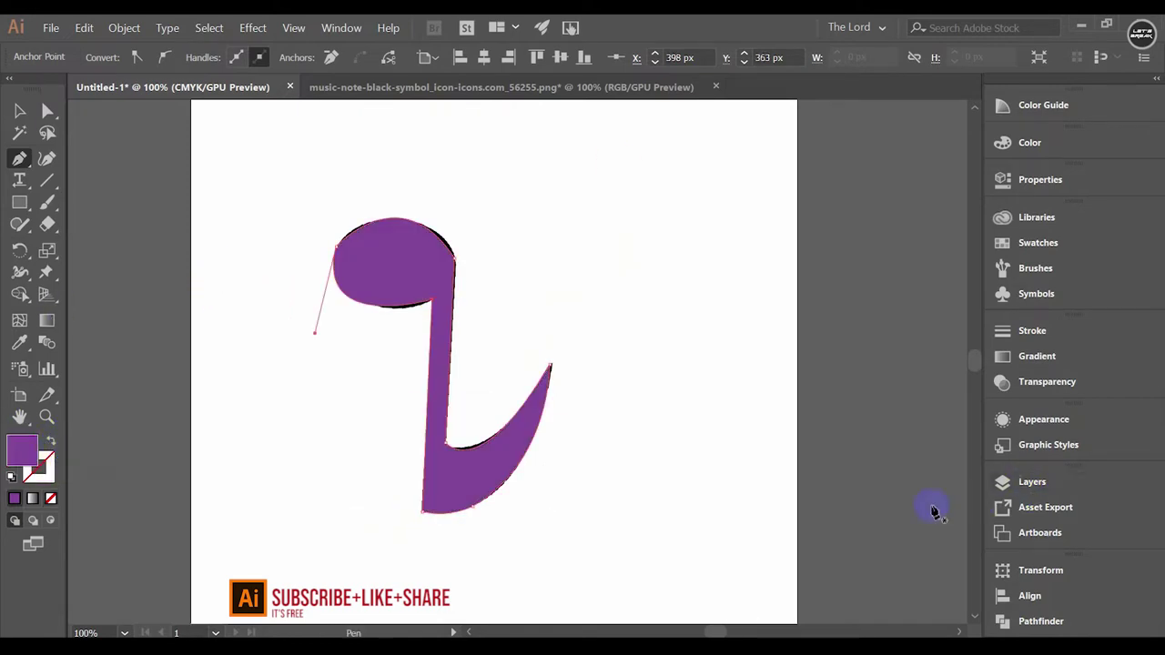
pyautogui.click(1028, 483)
pyautogui.click(898, 496)
pyautogui.click(952, 615)
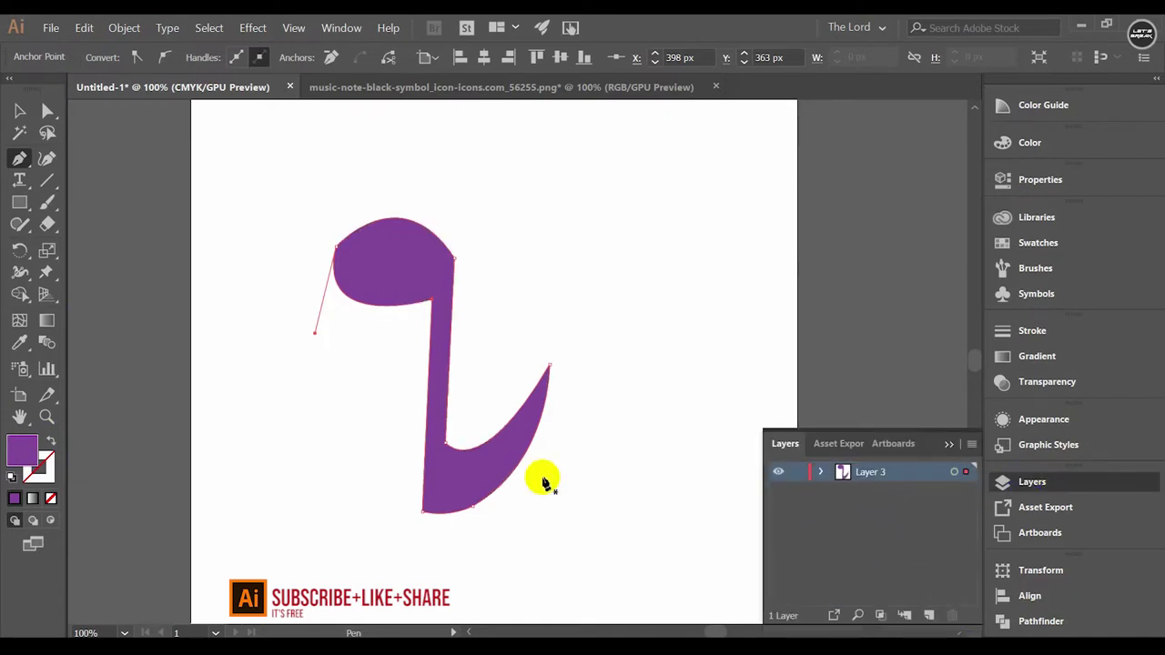
pyautogui.click(359, 539)
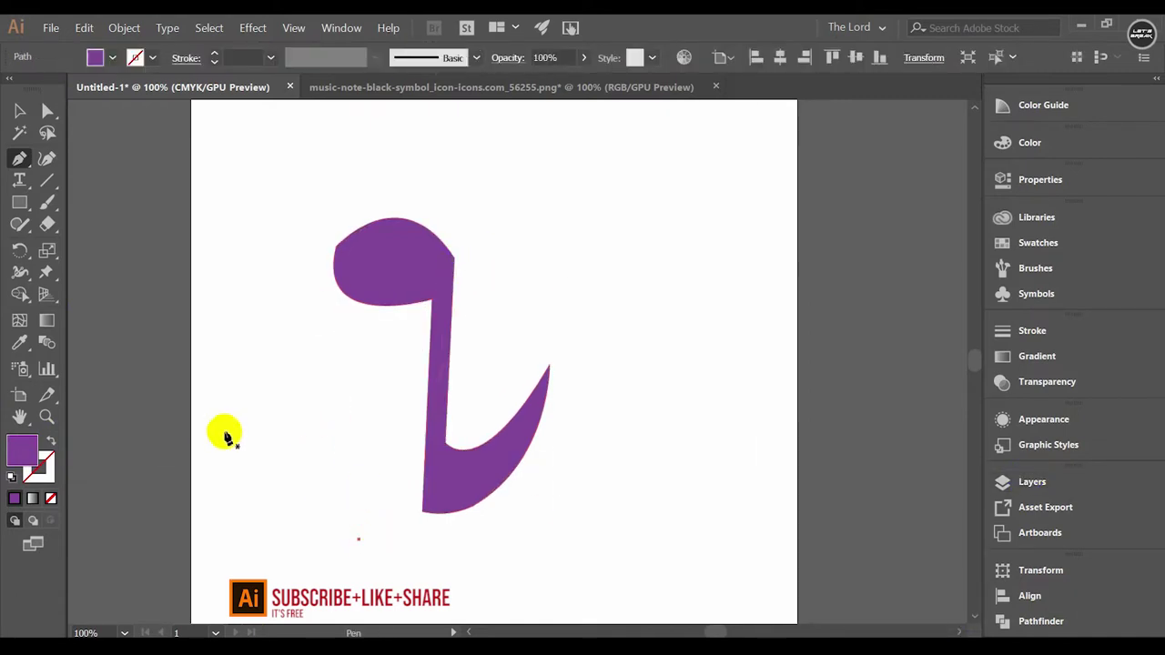
pyautogui.click(16, 110)
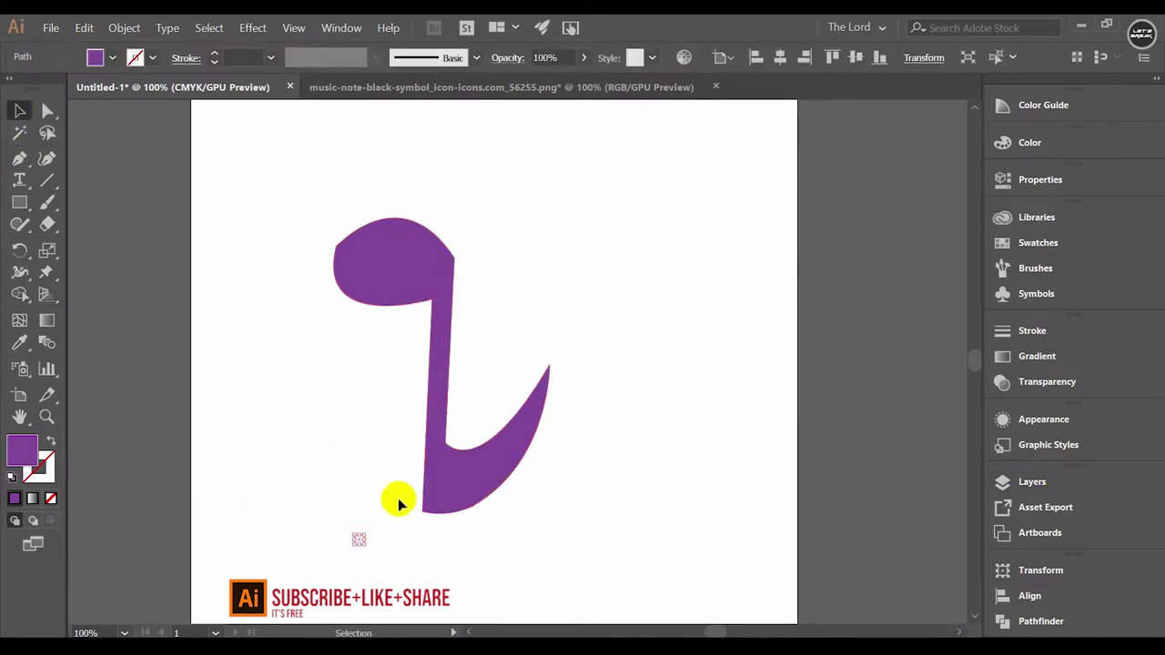
# Draw a thin triangle along the stem's left side filled dark purple #4C3656.
pyautogui.click(333, 574)
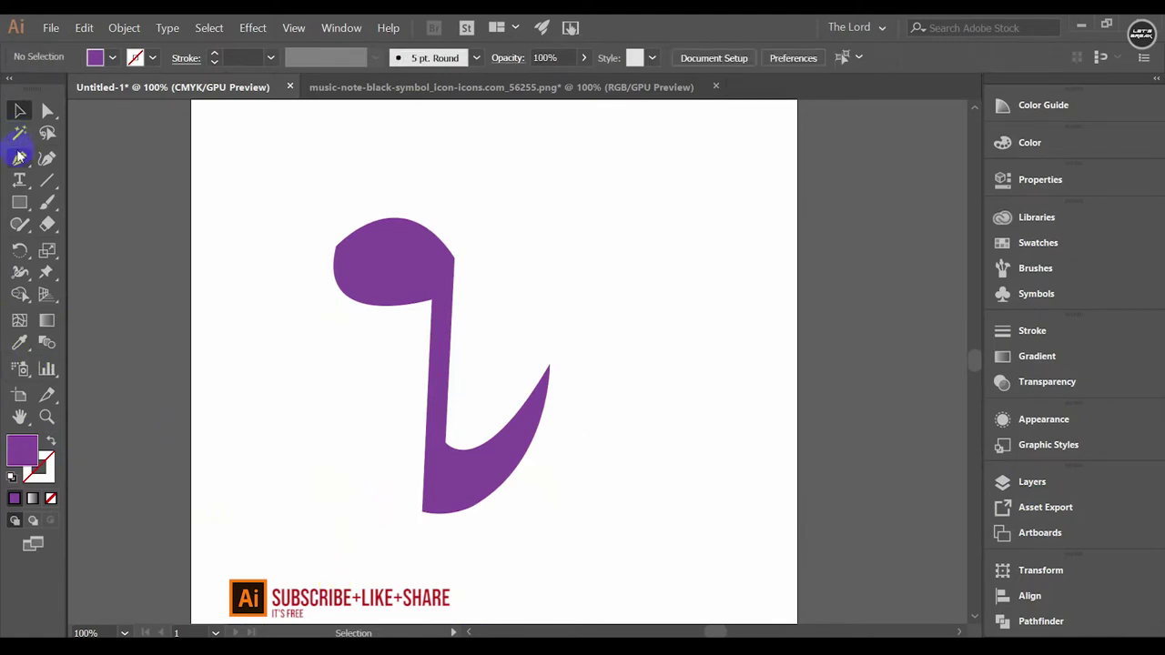
pyautogui.click(432, 303)
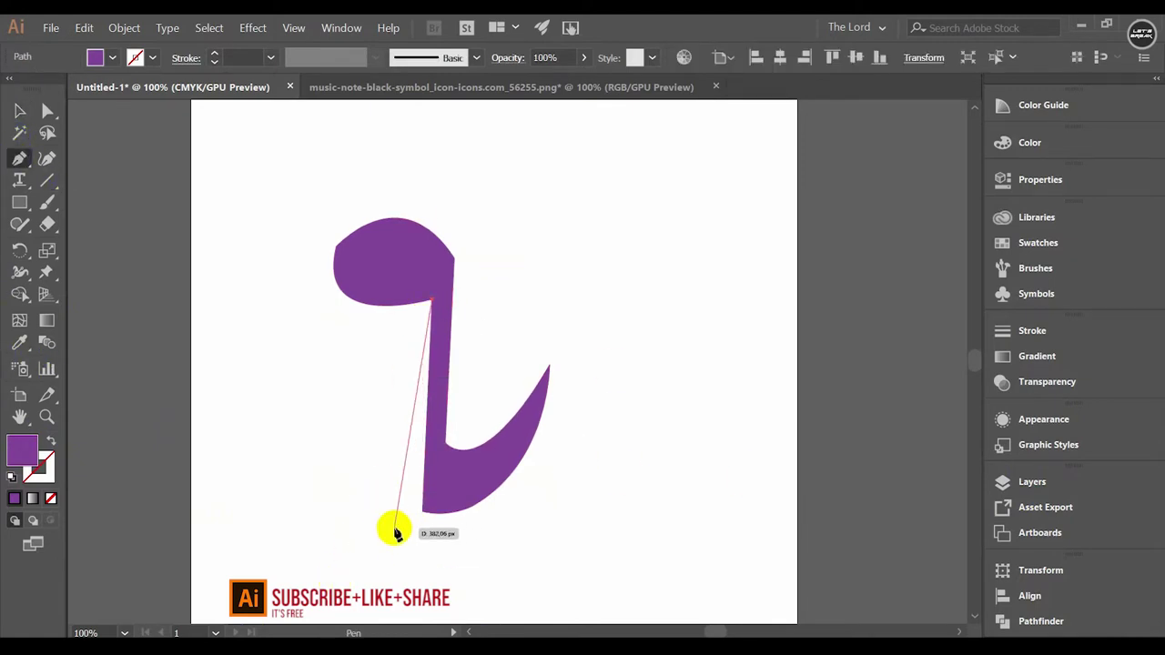
pyautogui.click(405, 528)
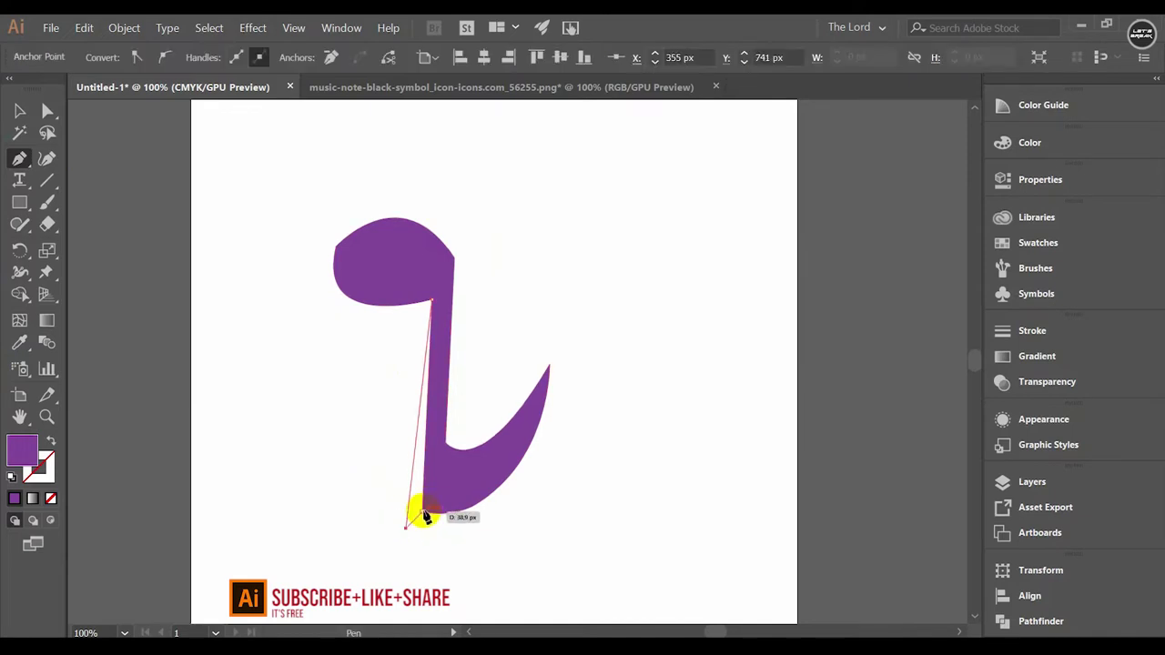
pyautogui.click(432, 304)
pyautogui.doubleClick(35, 450)
pyautogui.moveTo(740, 320); pyautogui.dragTo(707, 382)
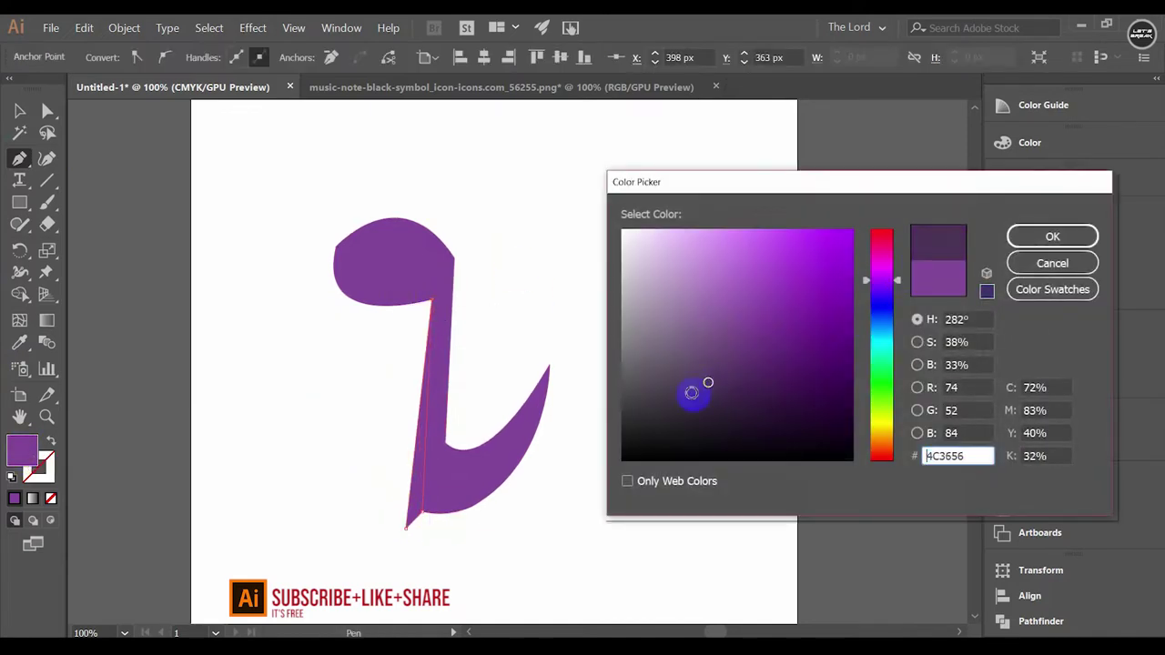
pyautogui.click(1052, 235)
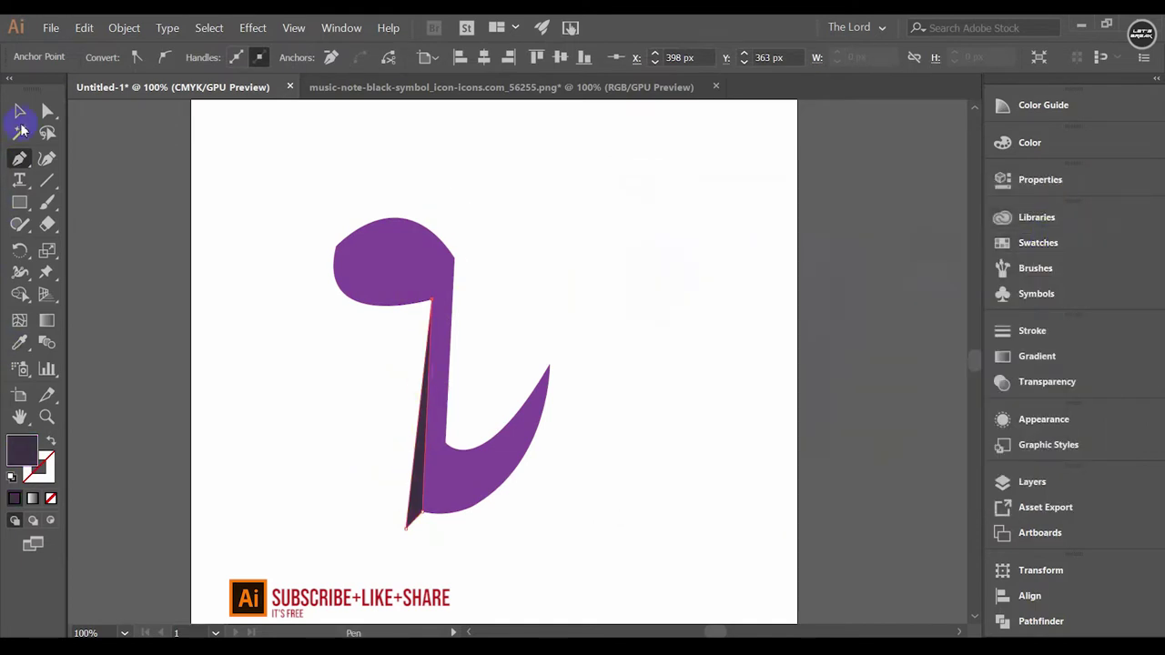
# Group the shading sliver with the purple note.
pyautogui.click(19, 110)
pyautogui.moveTo(443, 218); pyautogui.dragTo(377, 424)
pyautogui.rightClick(443, 414)
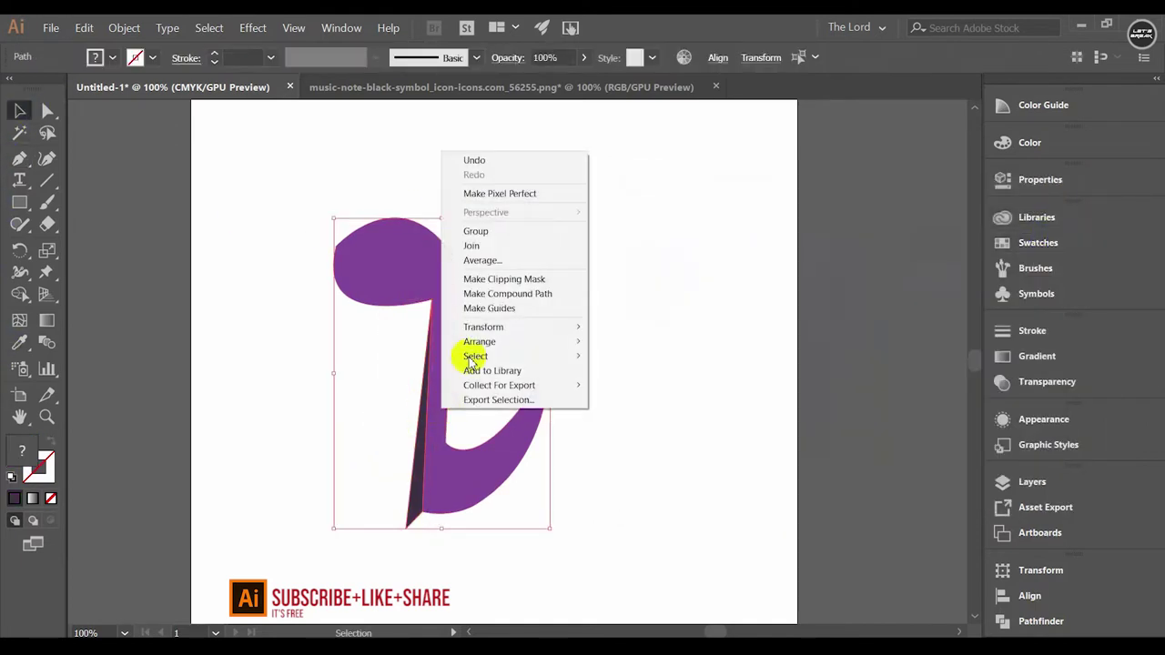
pyautogui.click(475, 231)
pyautogui.click(712, 429)
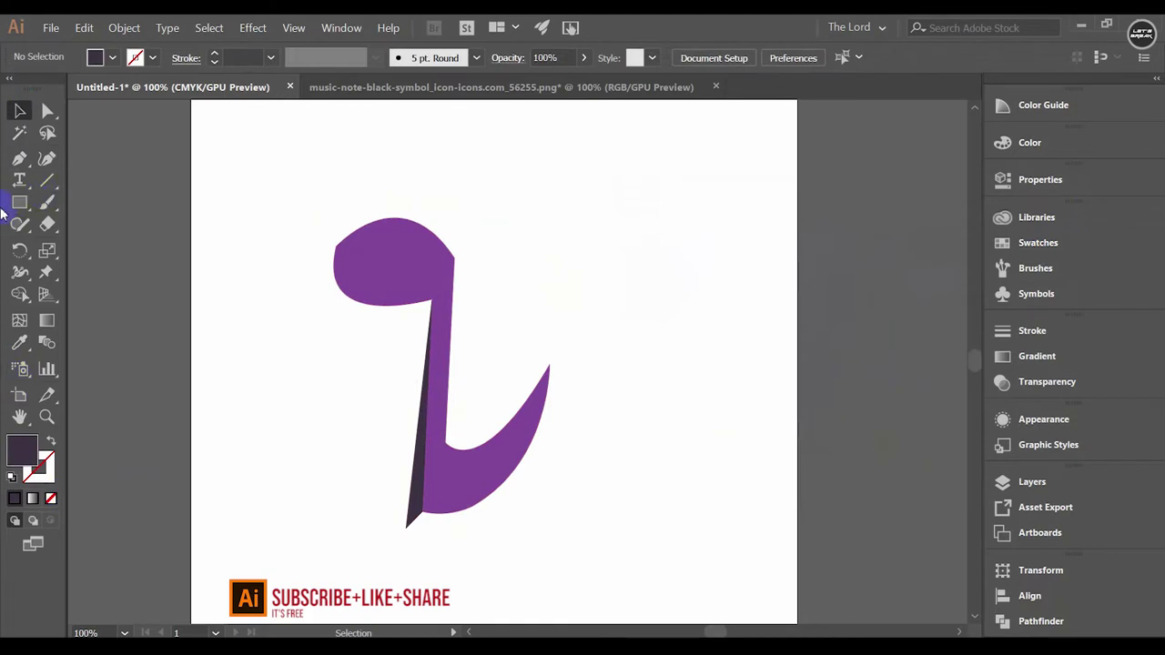
pyautogui.click(19, 158)
# Pen-draw a closed curved shape beneath the note's bottom tip.
pyautogui.click(406, 526)
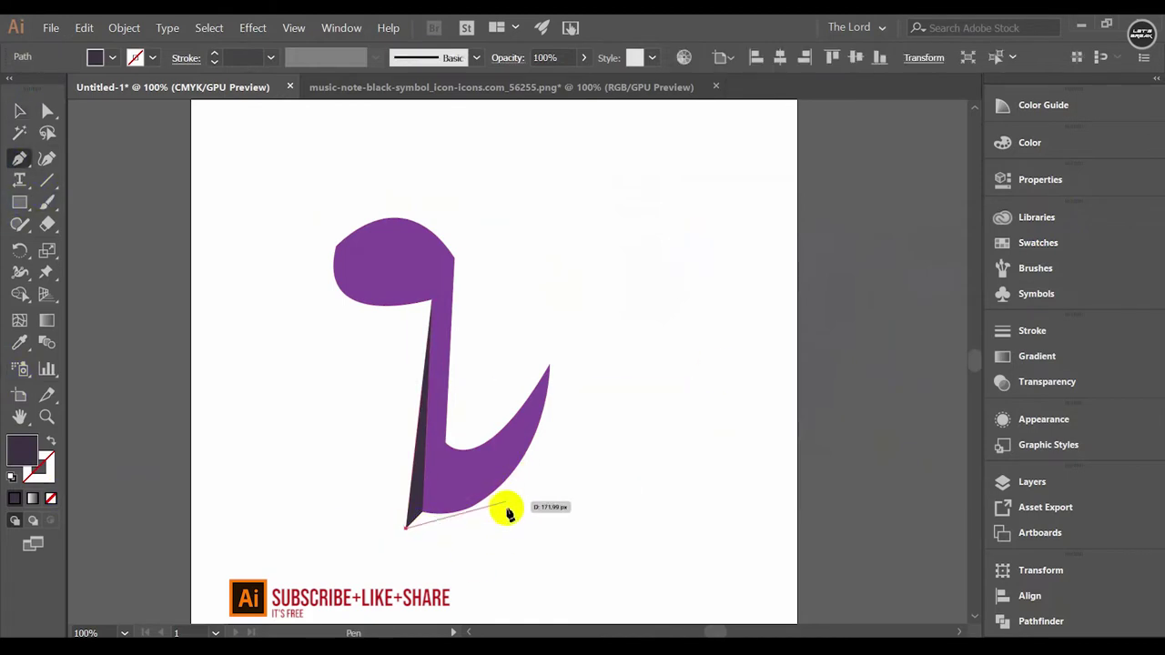
pyautogui.moveTo(460, 524); pyautogui.dragTo(537, 437)
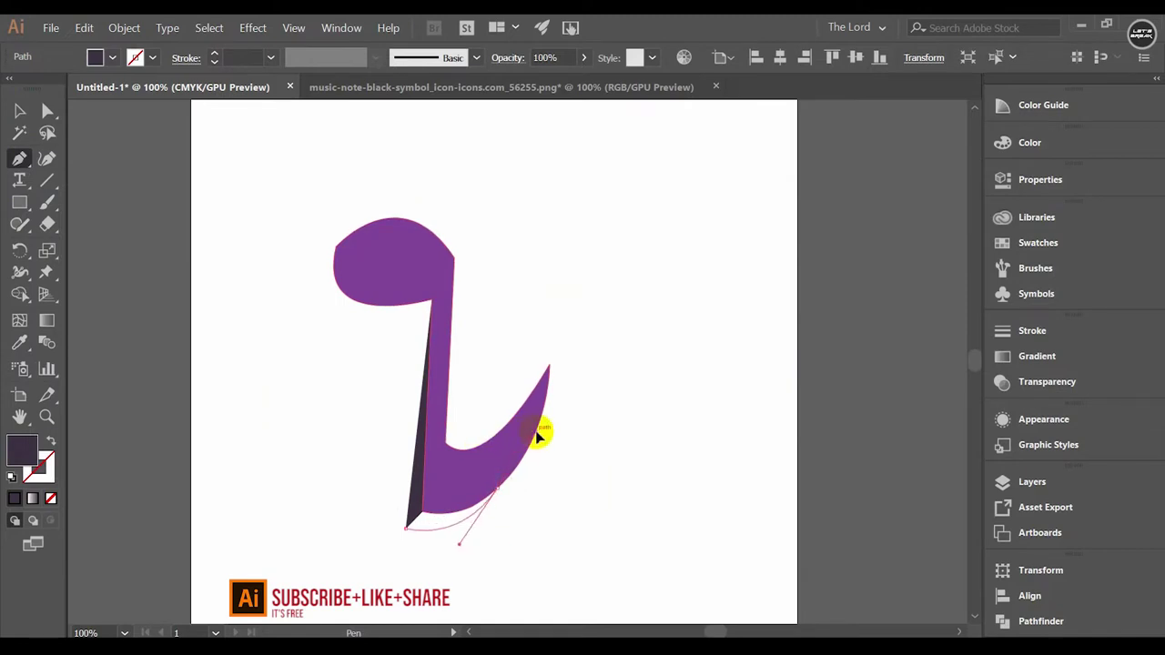
pyautogui.click(406, 525)
pyautogui.moveTo(400, 518)
pyautogui.mouseDown()
pyautogui.moveTo(386, 505)
pyautogui.moveTo(409, 537)
pyautogui.moveTo(306, 565)
pyautogui.mouseUp()
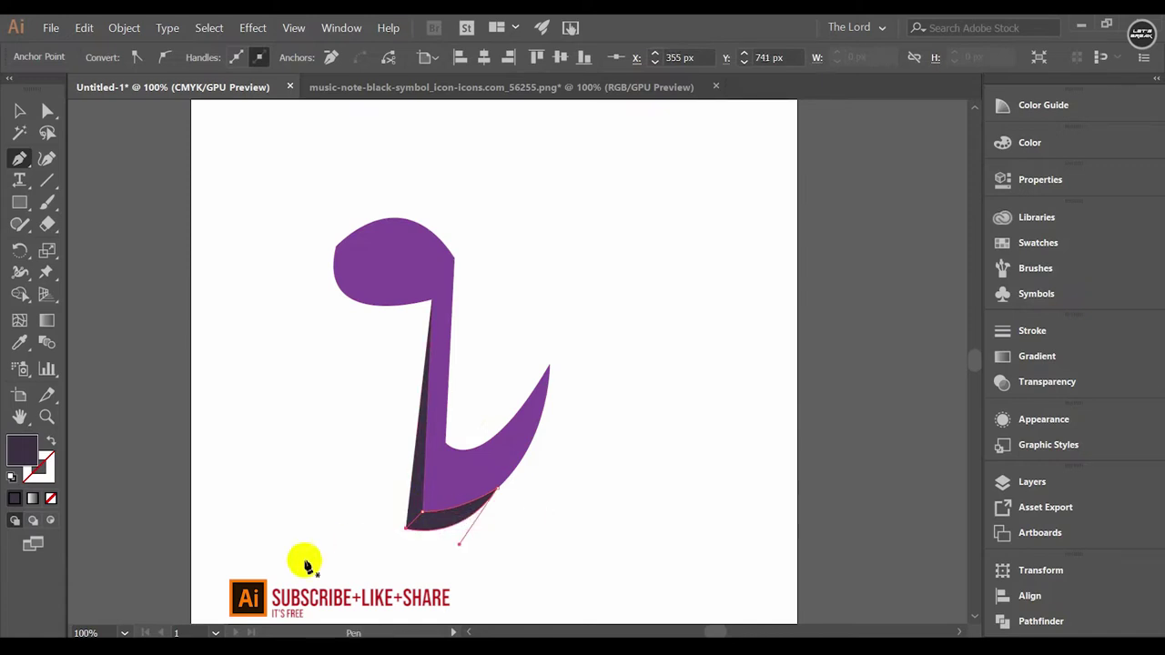
# Fill the new bottom shape with light purple.
pyautogui.press('v')
pyautogui.click(740, 373)
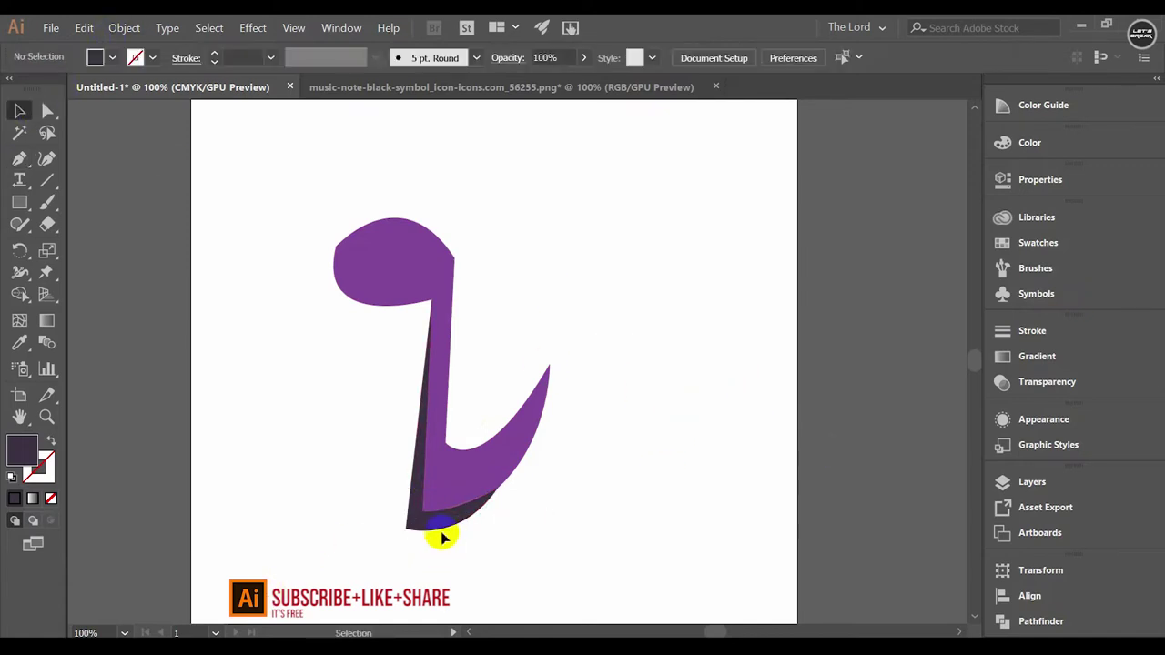
pyautogui.click(455, 528)
pyautogui.doubleClick(13, 455)
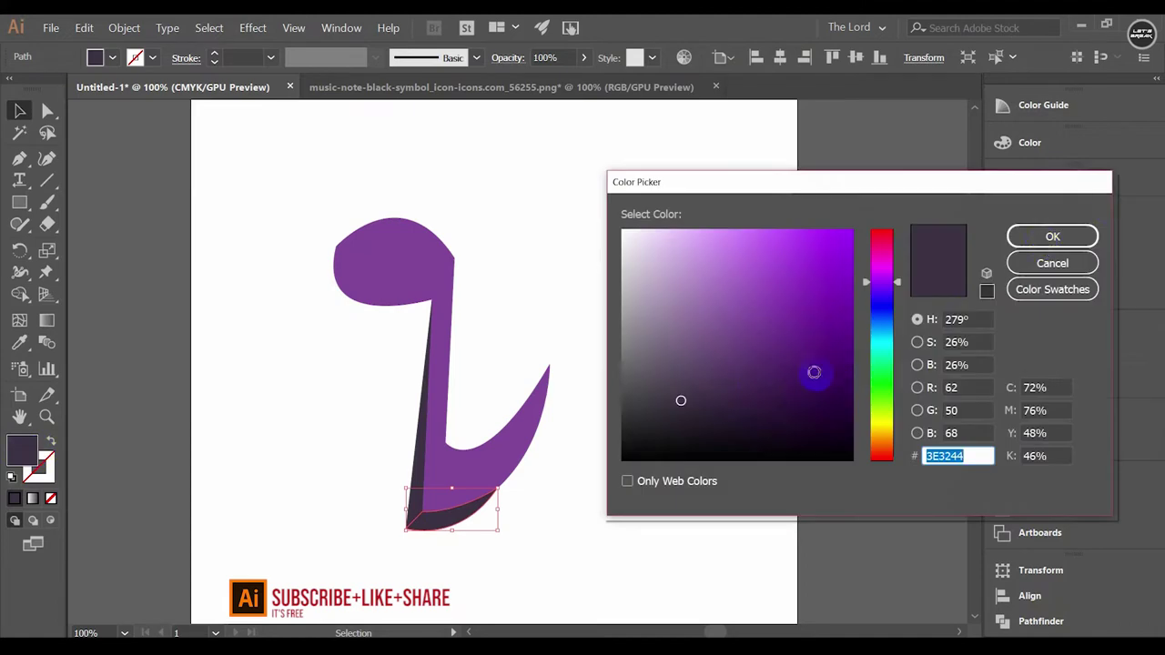
pyautogui.click(725, 246)
pyautogui.click(1052, 234)
pyautogui.click(828, 378)
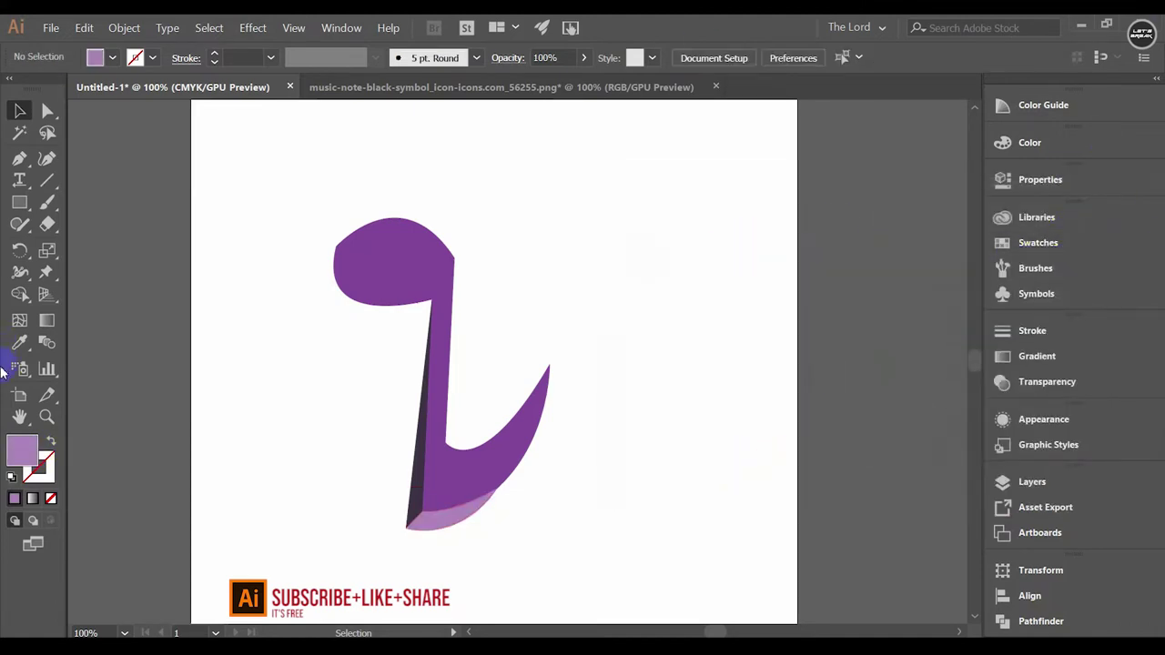
pyautogui.click(18, 158)
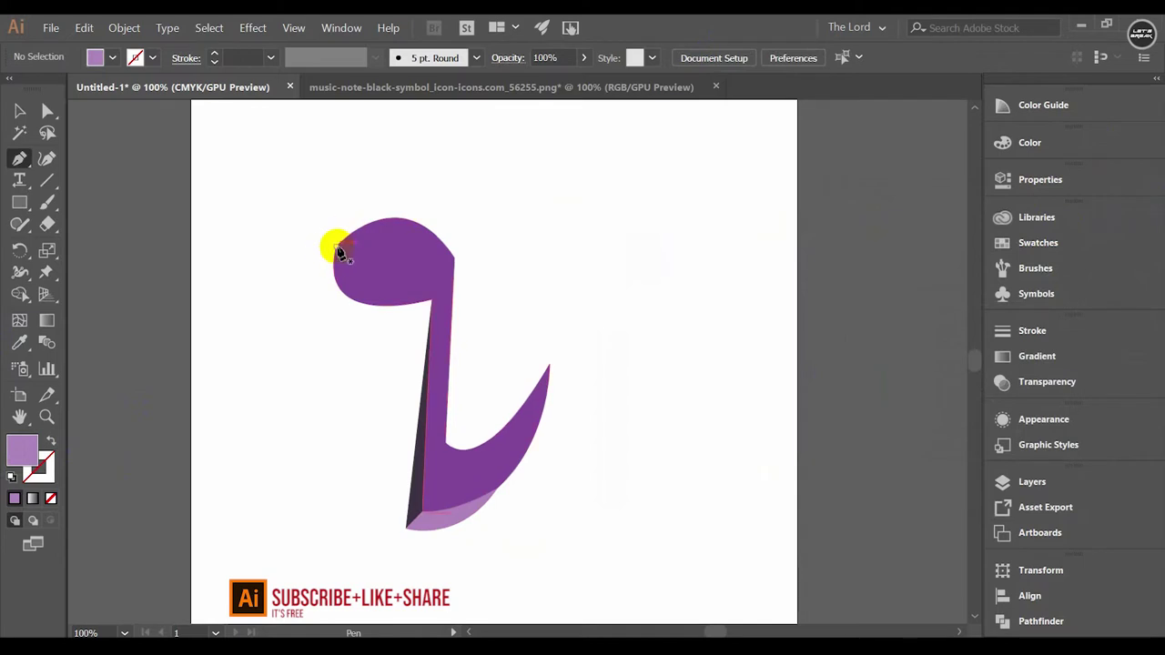
# Pen-draw a curved facet under the note head, undoing a misplaced point.
pyautogui.click(336, 248)
pyautogui.hotkey('shift', 'x')
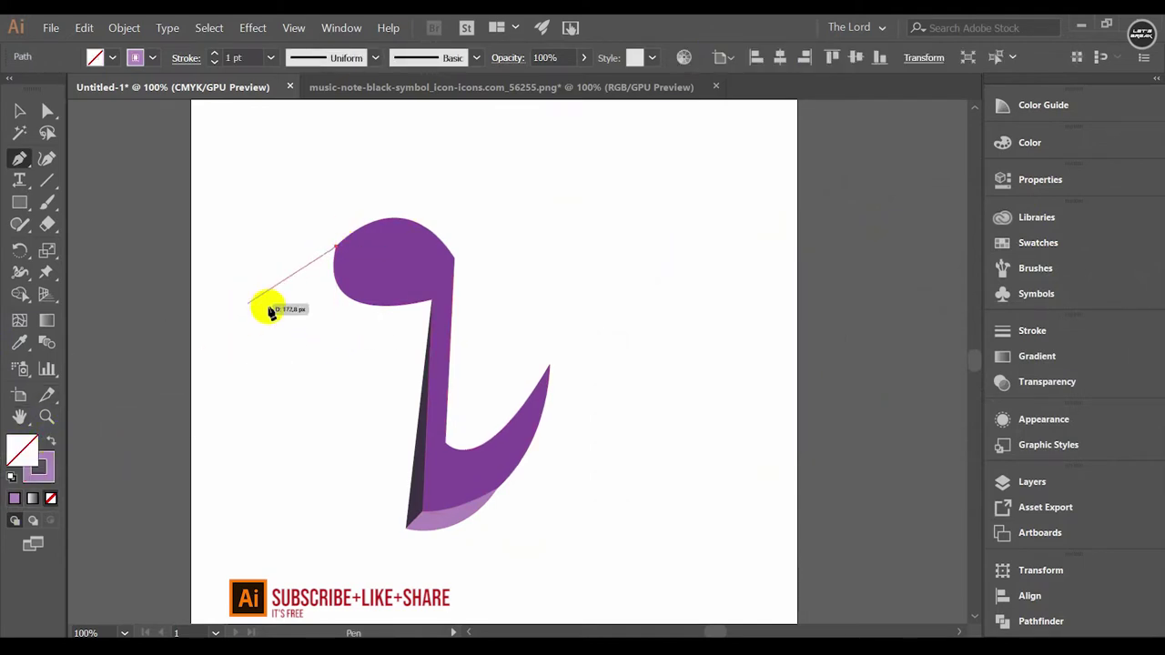
pyautogui.moveTo(347, 316)
pyautogui.mouseDown()
pyautogui.moveTo(398, 317)
pyautogui.moveTo(561, 260)
pyautogui.moveTo(583, 239)
pyautogui.mouseUp()
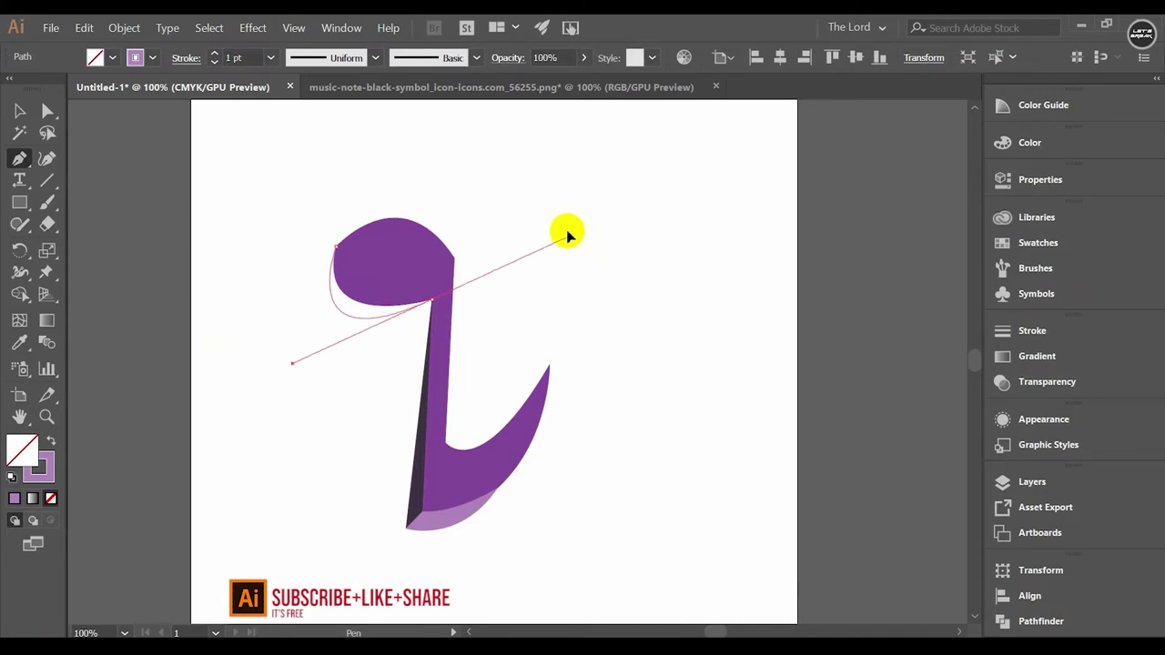
pyautogui.moveTo(381, 317); pyautogui.dragTo(435, 305)
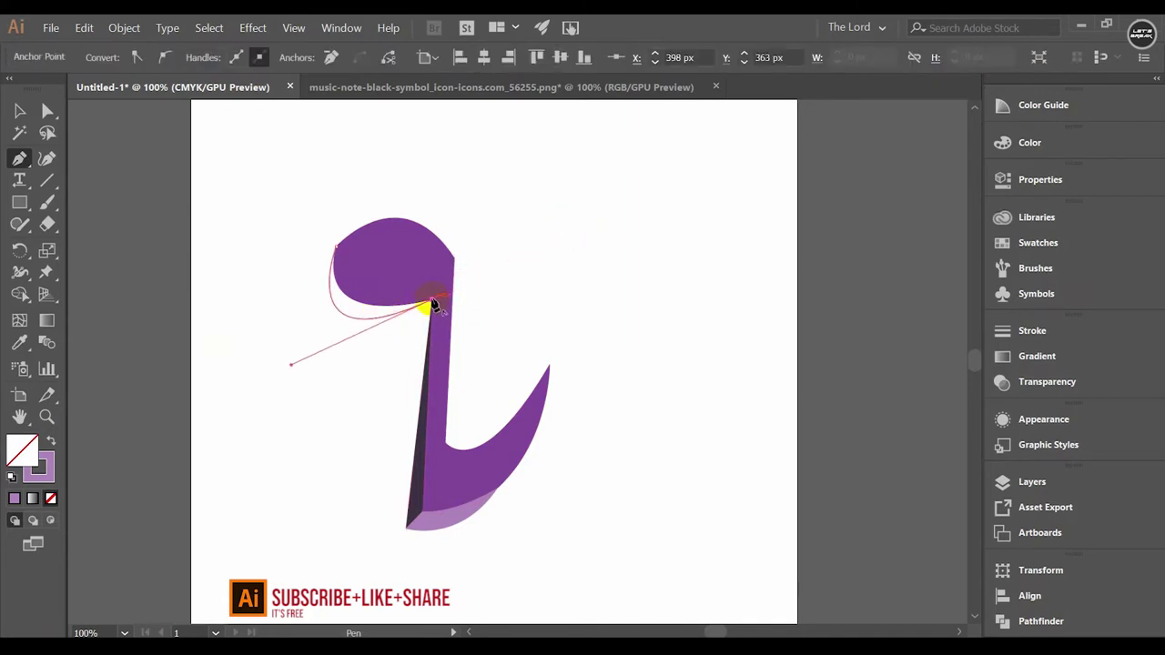
pyautogui.moveTo(414, 225); pyautogui.dragTo(319, 160)
pyautogui.hotkey('ctrl', 'z')
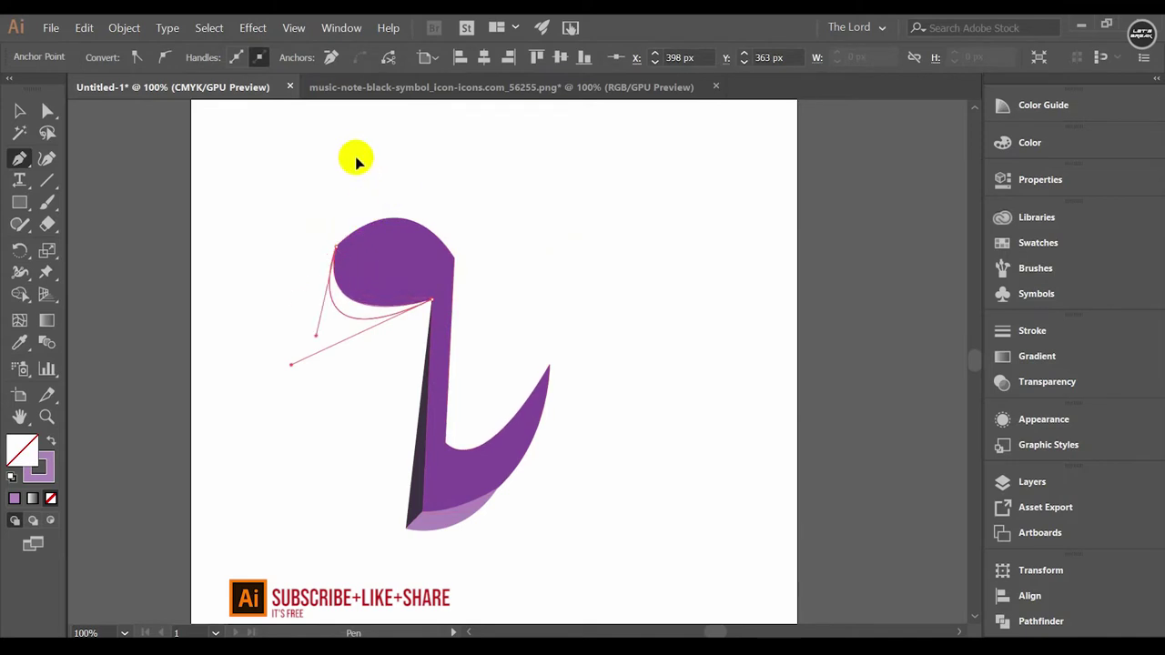
# Fill the note-head underside facet with blue.
pyautogui.doubleClick(22, 451)
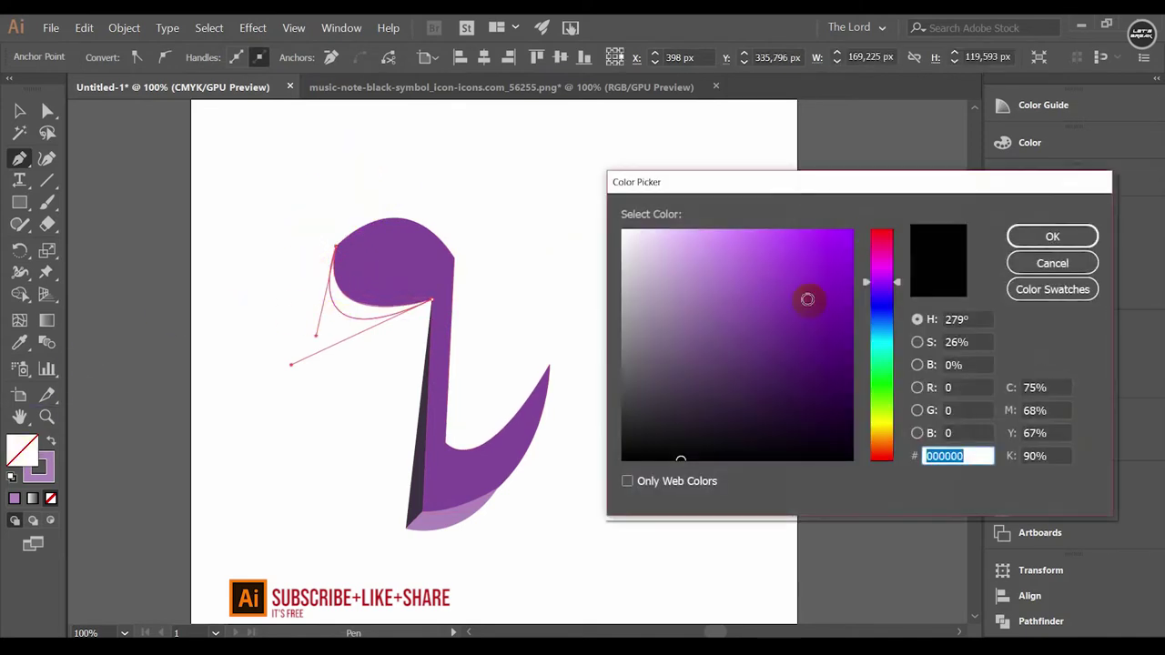
pyautogui.click(880, 308)
pyautogui.moveTo(806, 270); pyautogui.dragTo(777, 249)
pyautogui.click(1052, 236)
pyautogui.moveTo(680, 413)
pyautogui.mouseDown()
pyautogui.moveTo(773, 368)
pyautogui.moveTo(673, 411)
pyautogui.mouseUp()
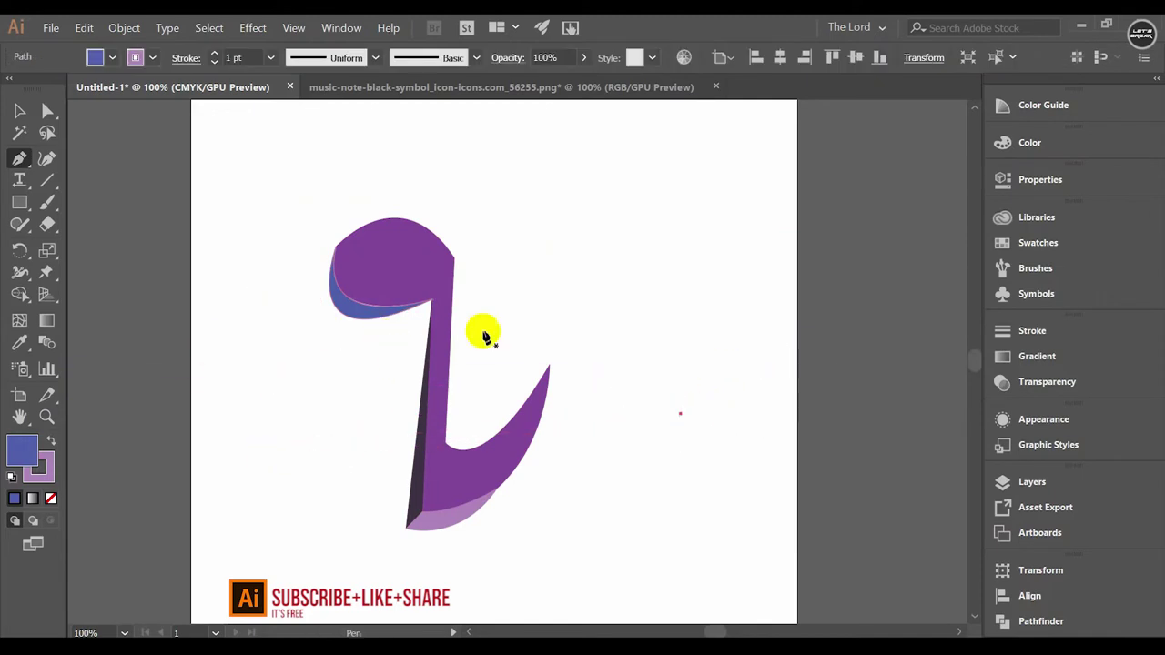
# Resize the note head from its corners to fit the new facet.
pyautogui.click(22, 111)
pyautogui.click(623, 471)
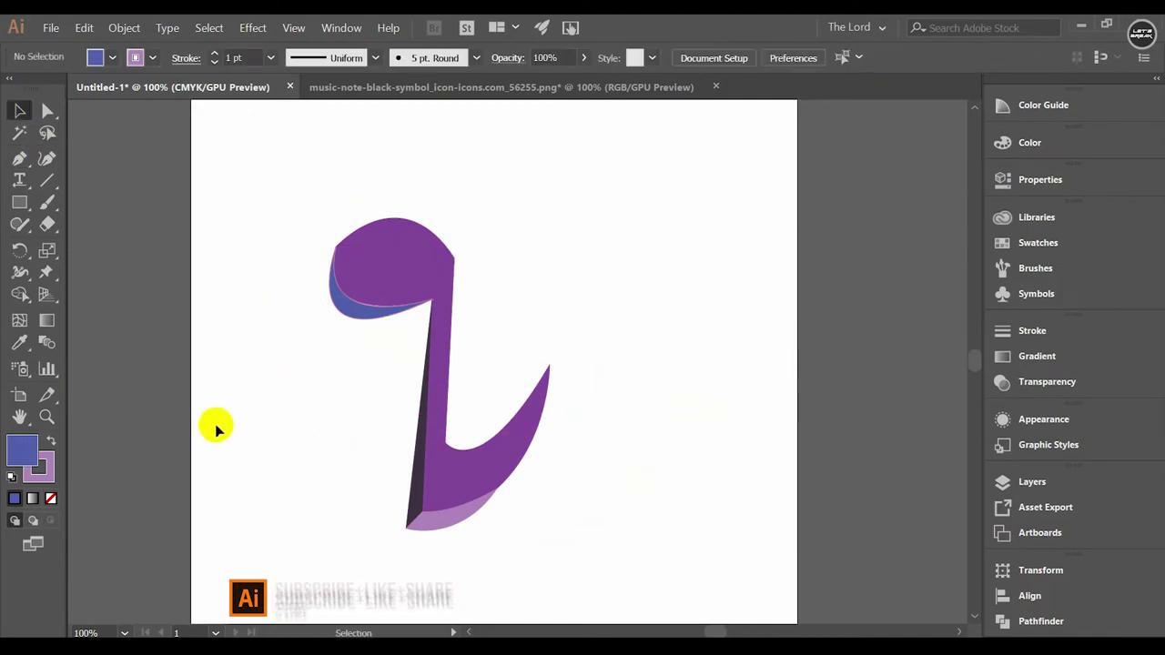
pyautogui.click(349, 314)
pyautogui.moveTo(432, 248); pyautogui.dragTo(435, 244)
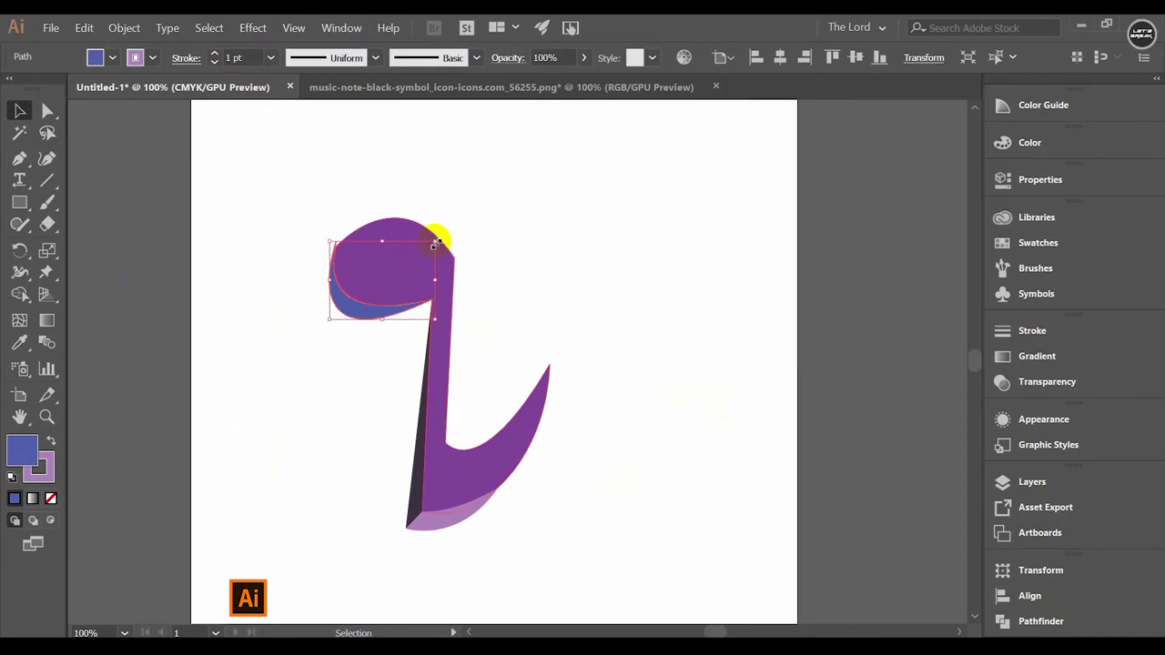
pyautogui.click(296, 441)
pyautogui.click(346, 316)
pyautogui.moveTo(325, 235); pyautogui.dragTo(326, 247)
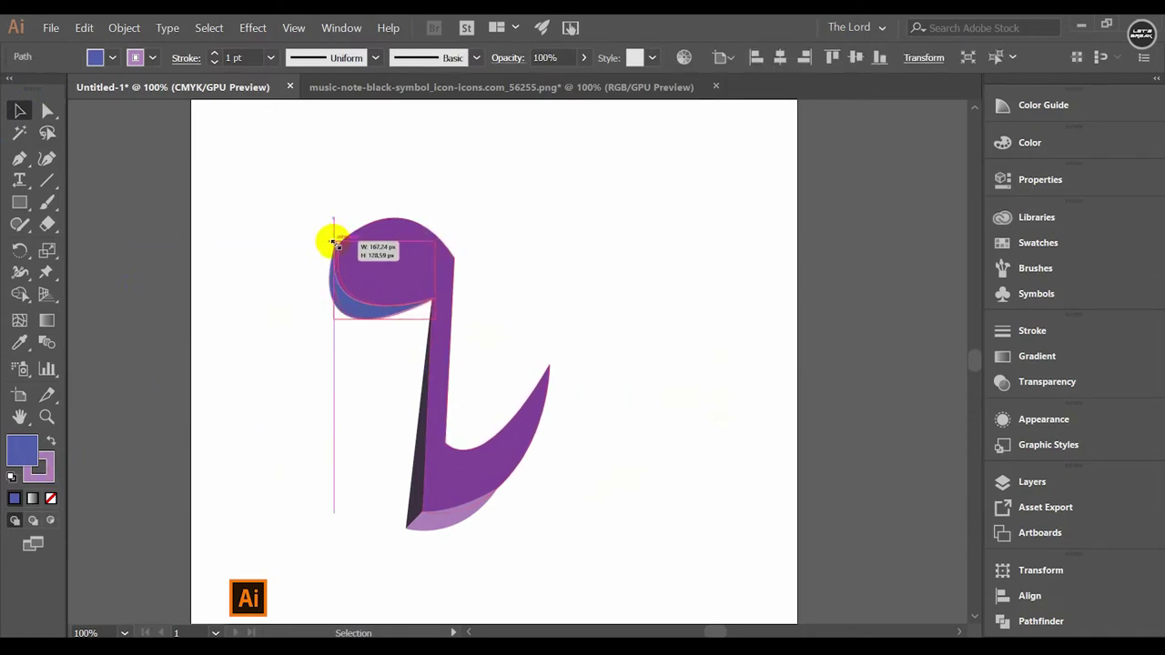
pyautogui.click(209, 433)
# Change the note group's stacking order with Arrange.
pyautogui.click(432, 268)
pyautogui.rightClick(432, 268)
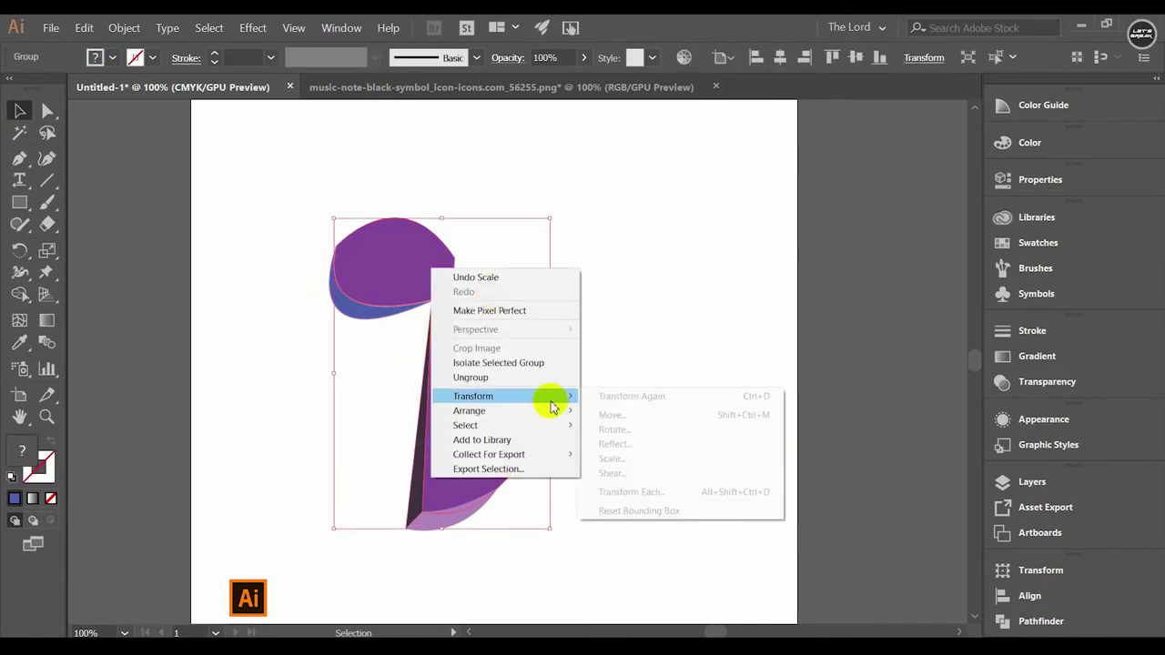
pyautogui.click(592, 408)
pyautogui.click(674, 546)
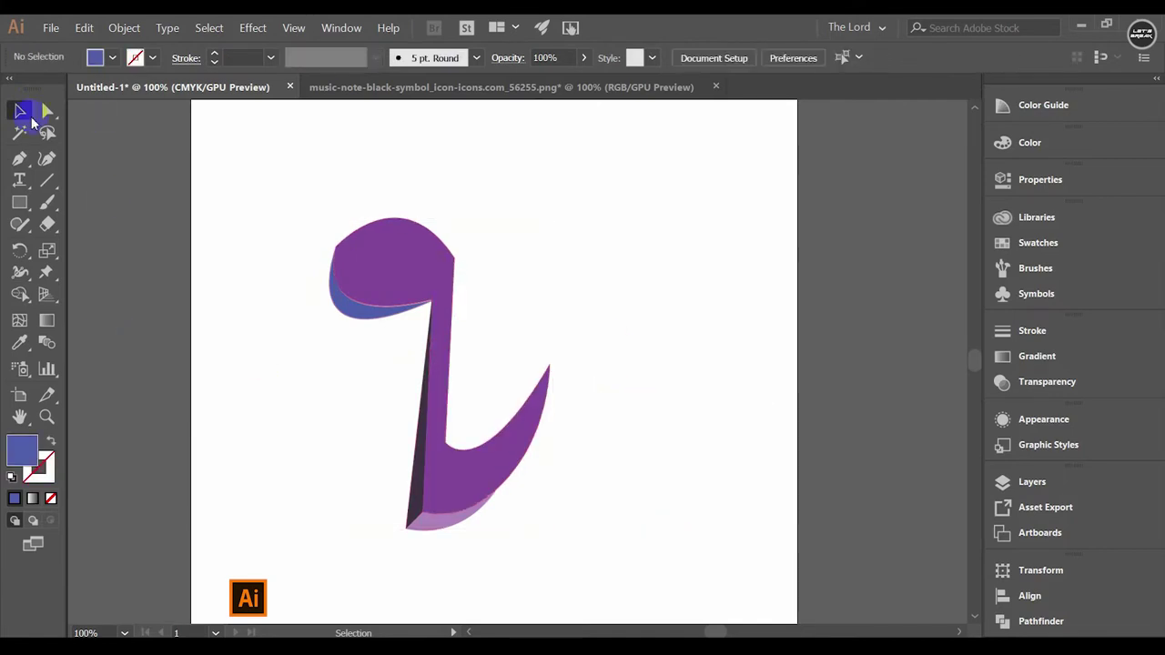
pyautogui.click(19, 158)
# Pen-draw a small bar beside the stem with a thin slanted side face.
pyautogui.moveTo(496, 338)
pyautogui.mouseDown()
pyautogui.moveTo(491, 410)
pyautogui.moveTo(499, 386)
pyautogui.mouseUp()
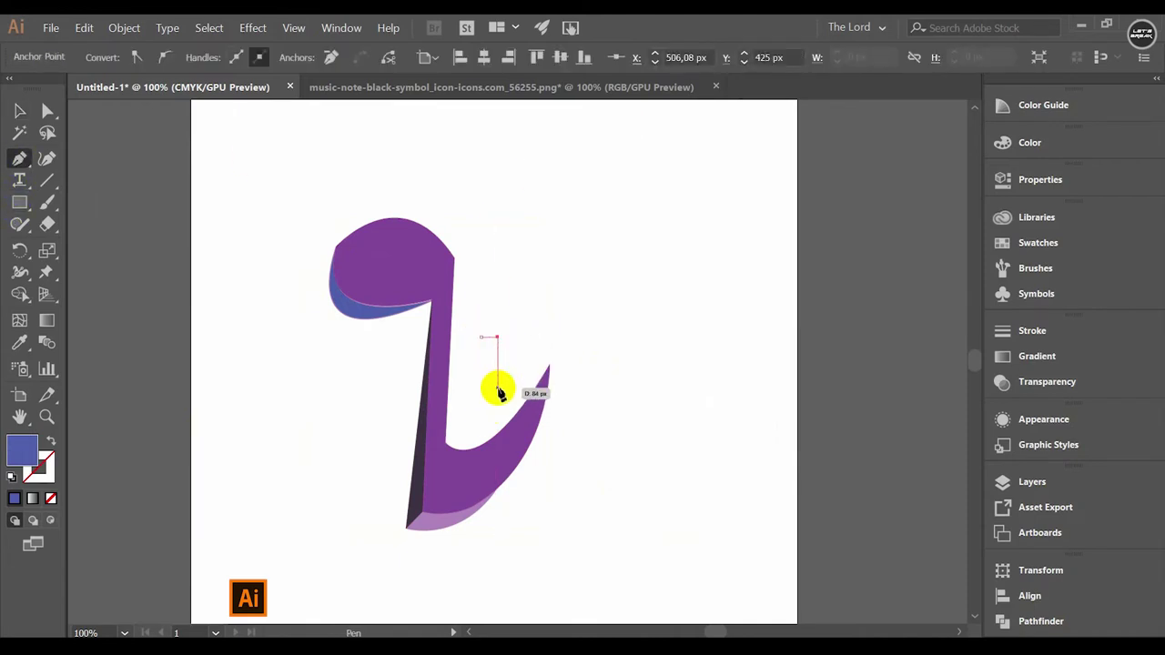
pyautogui.click(494, 390)
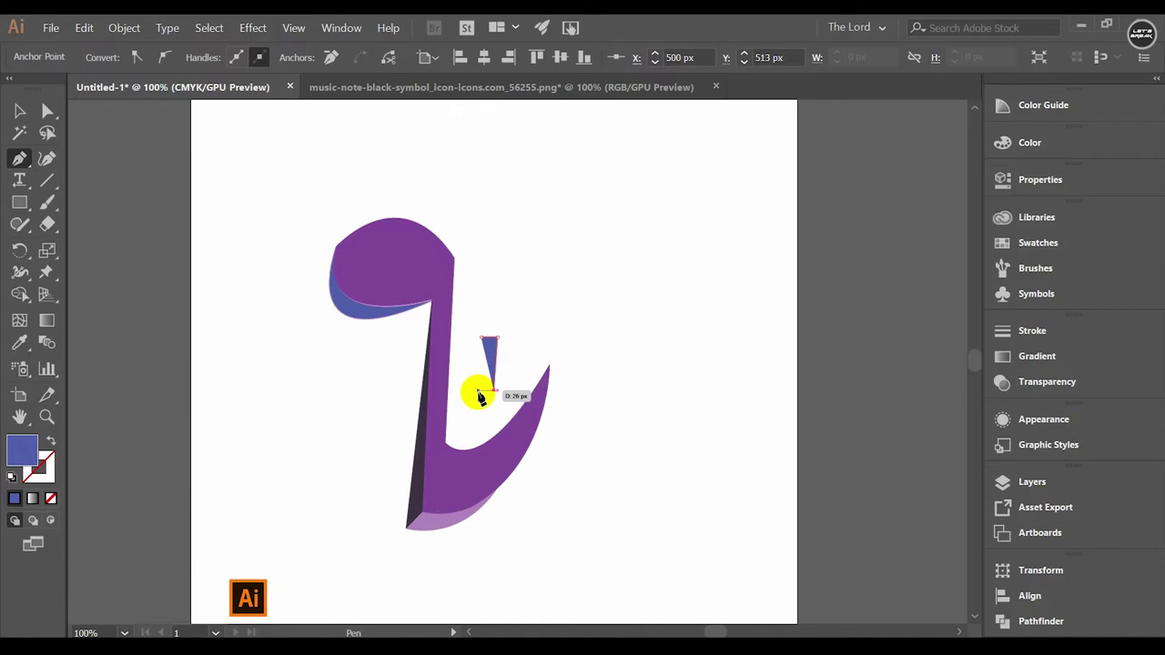
pyautogui.hotkey('ctrl', 'z')
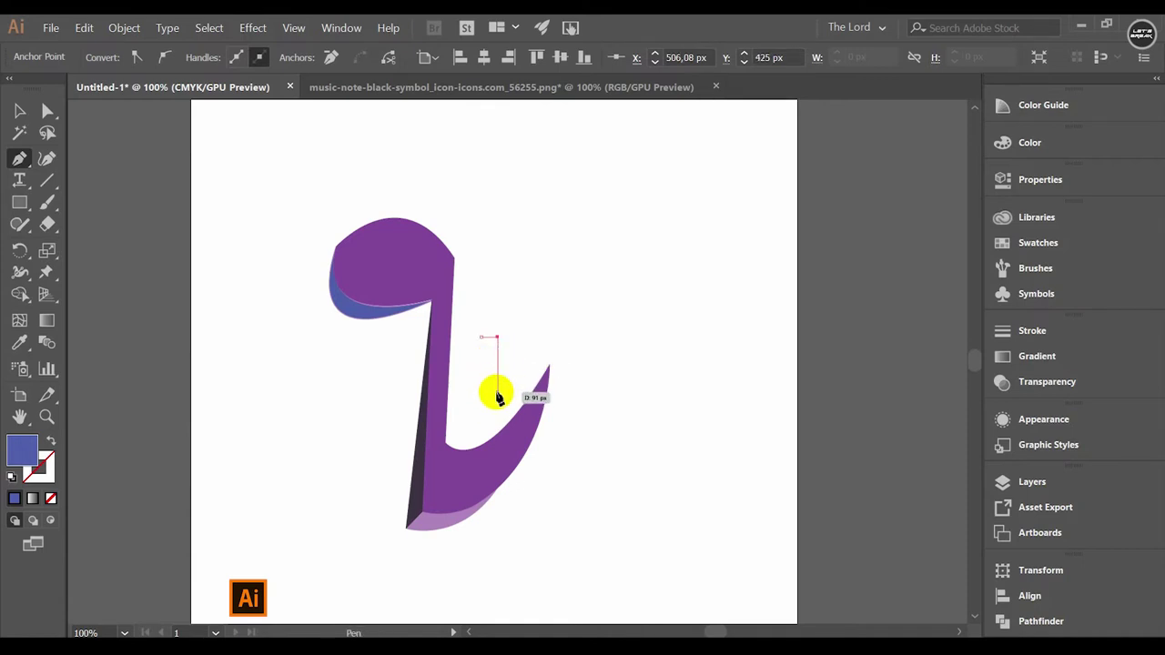
pyautogui.click(489, 394)
pyautogui.click(483, 394)
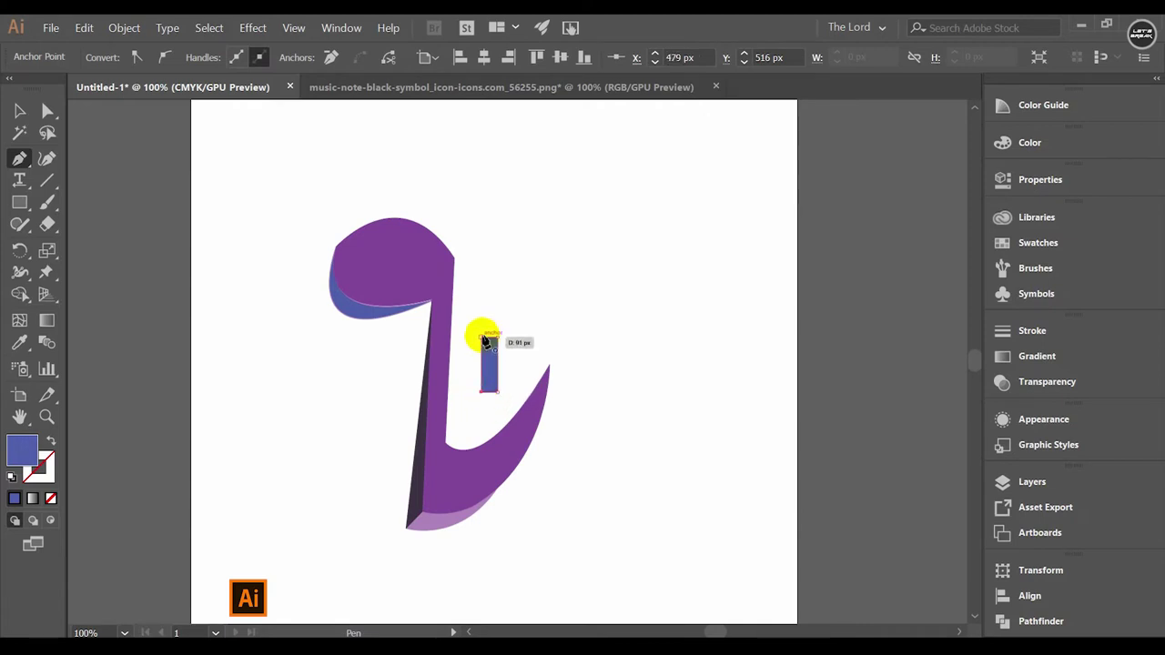
pyautogui.click(482, 337)
pyautogui.click(473, 340)
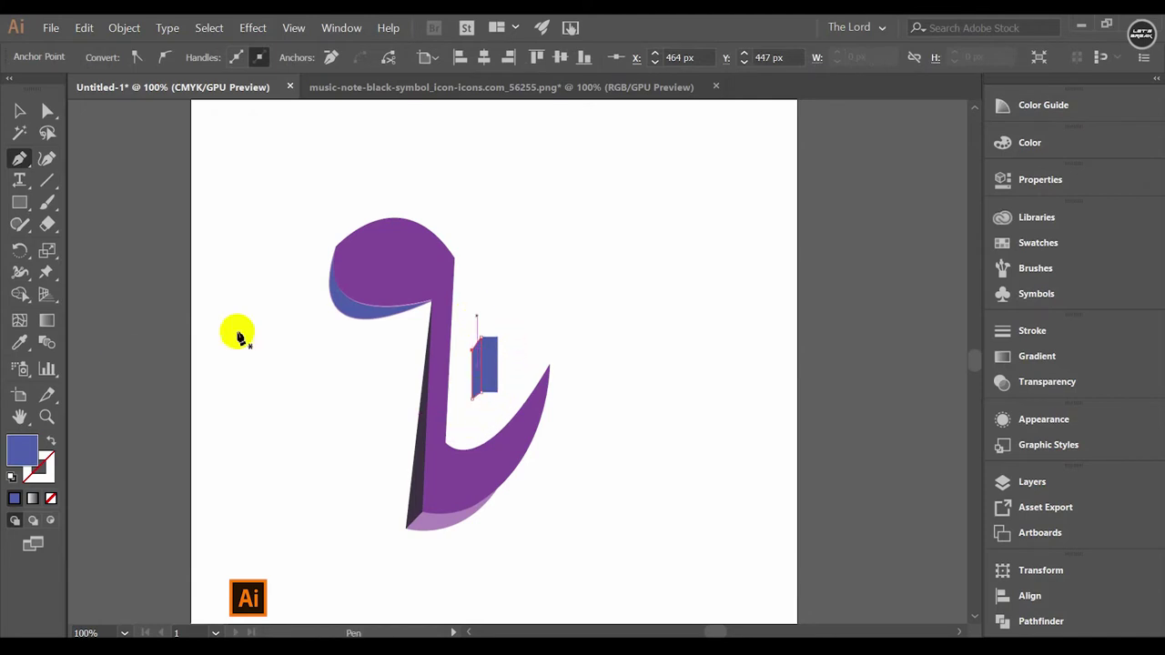
pyautogui.click(22, 111)
pyautogui.click(478, 369)
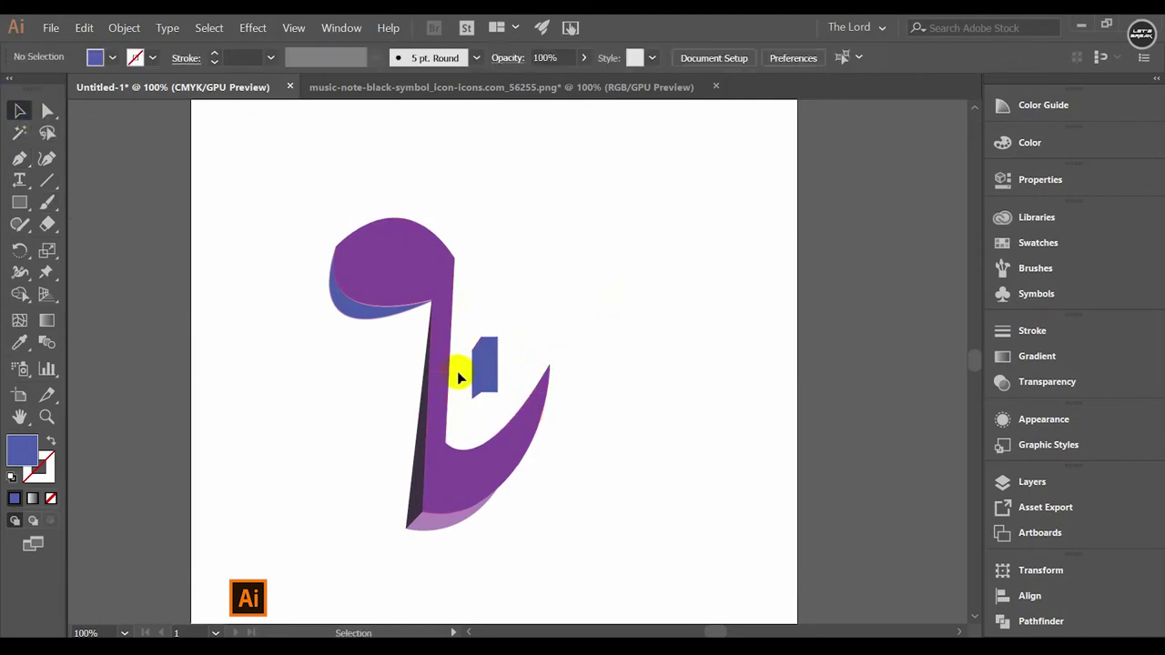
# Fill the small bar's front face with bright green.
pyautogui.doubleClick(17, 455)
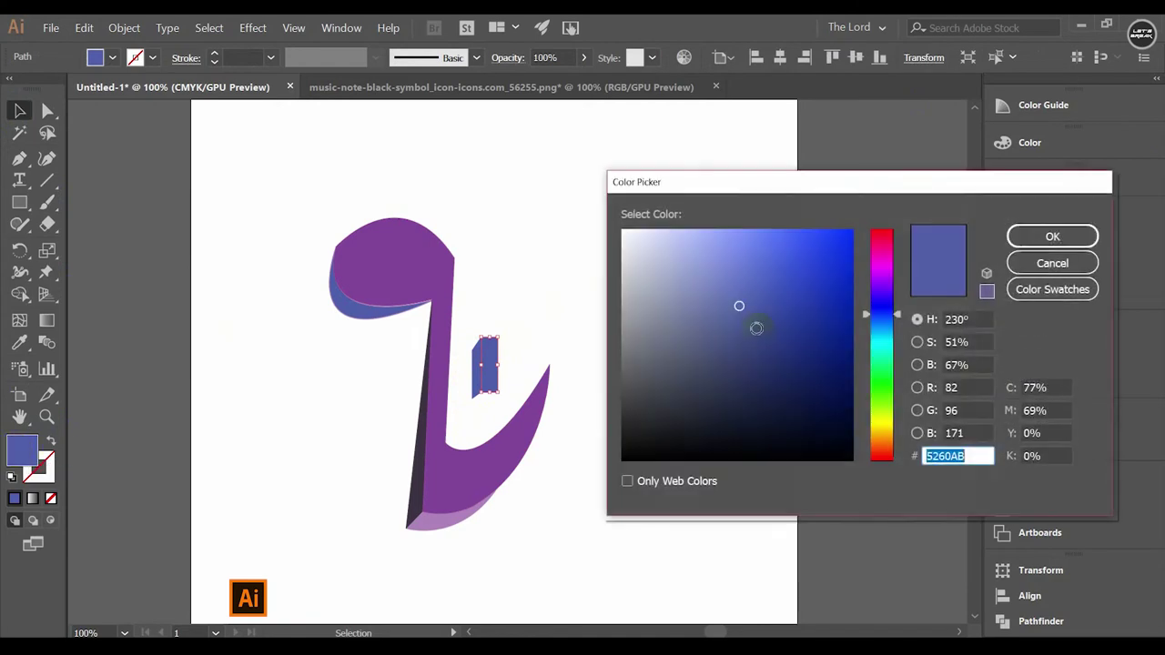
pyautogui.click(881, 387)
pyautogui.click(843, 238)
pyautogui.click(1078, 238)
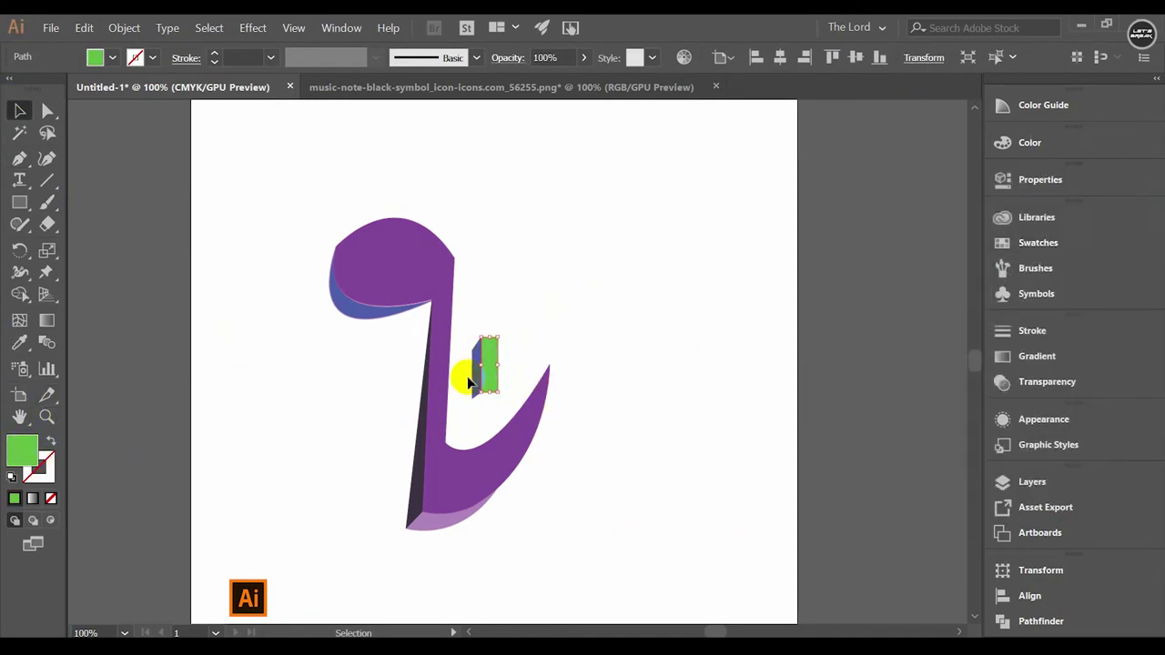
pyautogui.click(265, 437)
# Fill the bar's thin slanted side face with teal 0EA8A4.
pyautogui.click(473, 373)
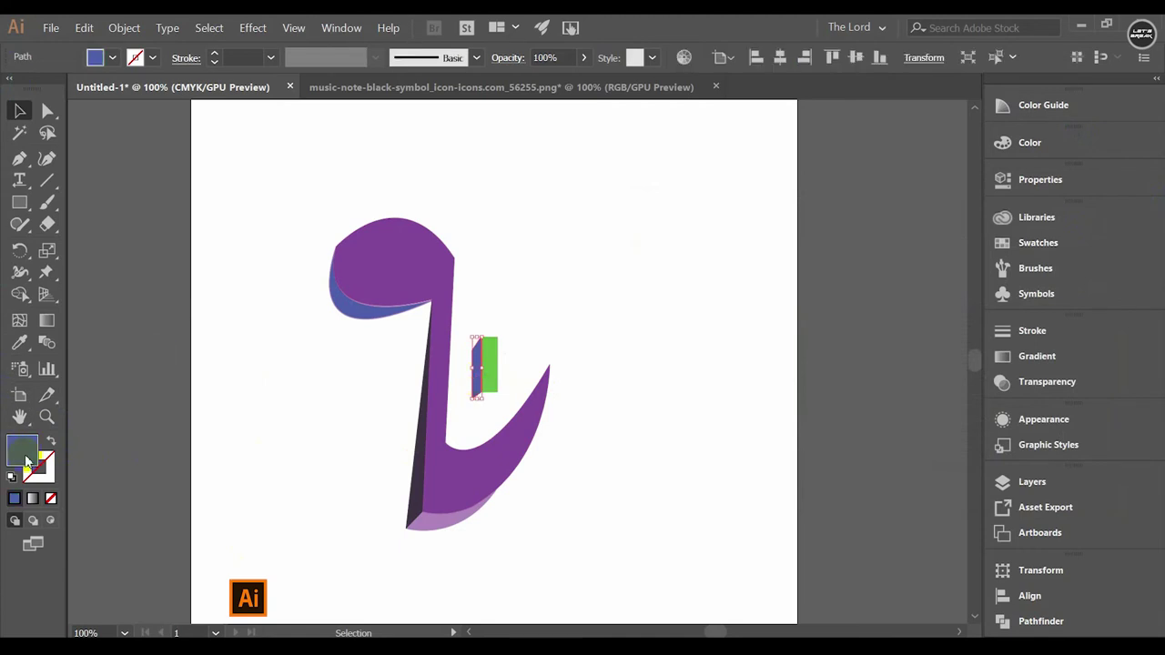
pyautogui.doubleClick(26, 459)
pyautogui.moveTo(895, 372); pyautogui.dragTo(894, 347)
pyautogui.click(833, 307)
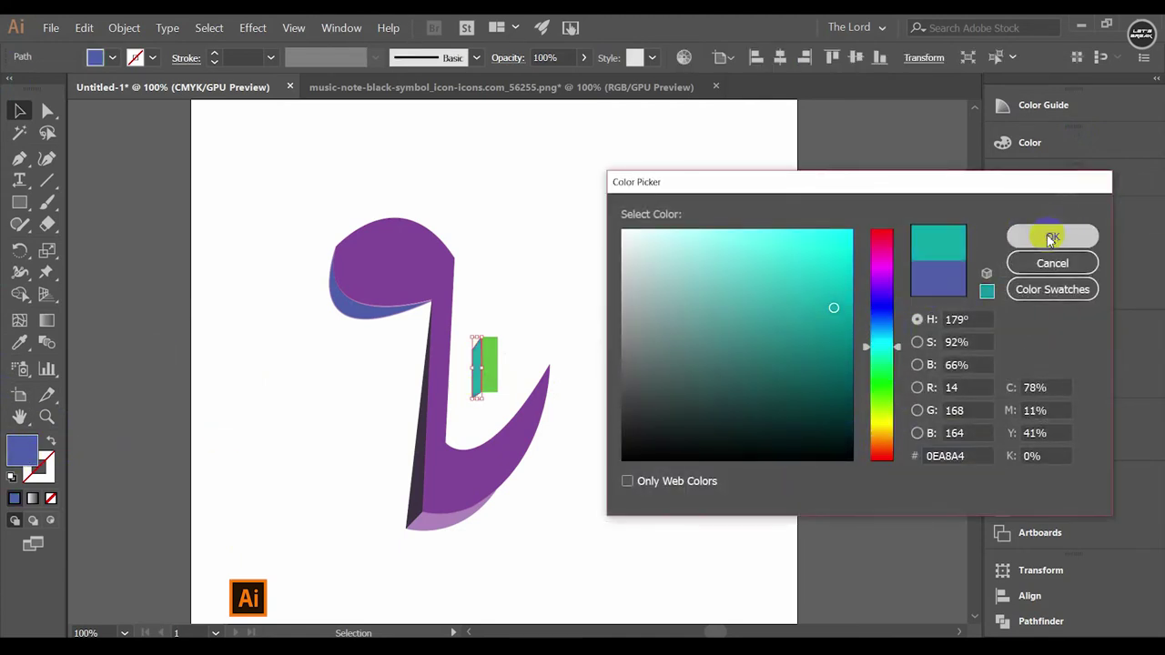
pyautogui.click(1052, 236)
pyautogui.click(633, 166)
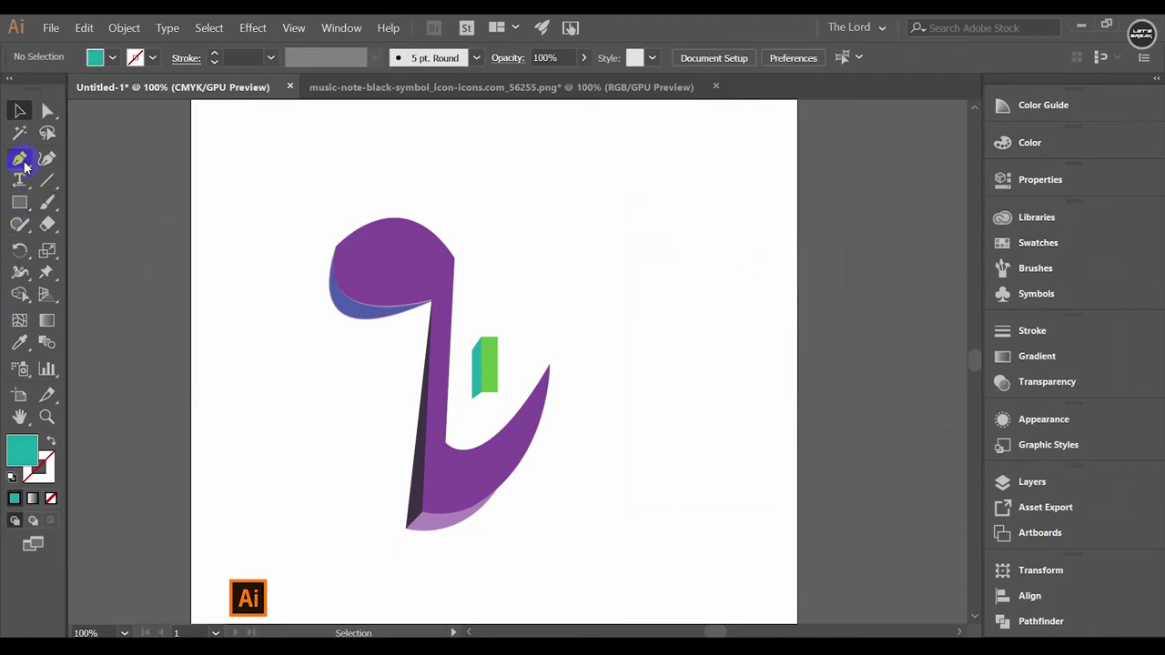
pyautogui.click(19, 111)
pyautogui.rightClick(488, 371)
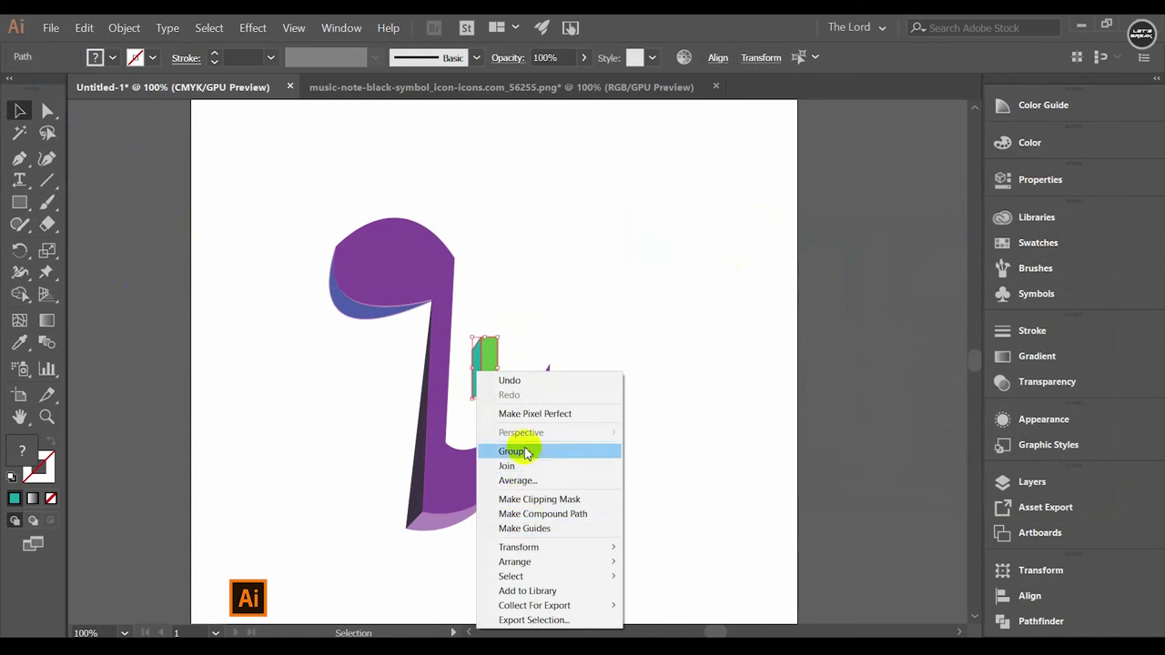
# Group the bar's faces and Pen-draw a bottom face beneath it.
pyautogui.click(135, 185)
pyautogui.click(20, 156)
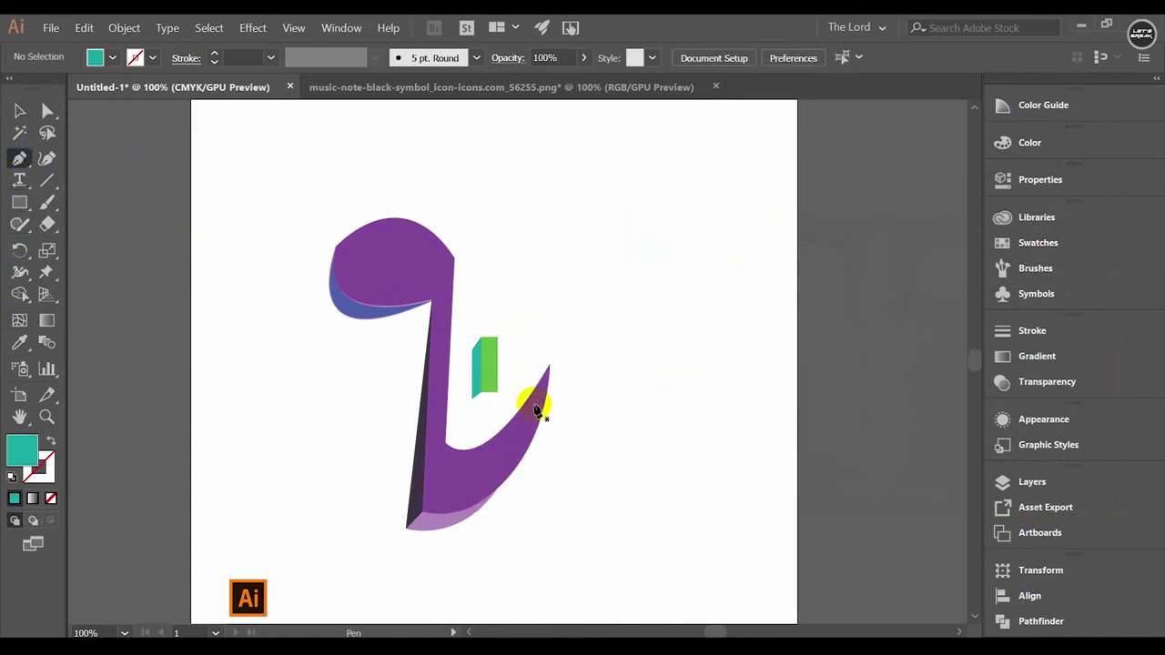
pyautogui.click(487, 400)
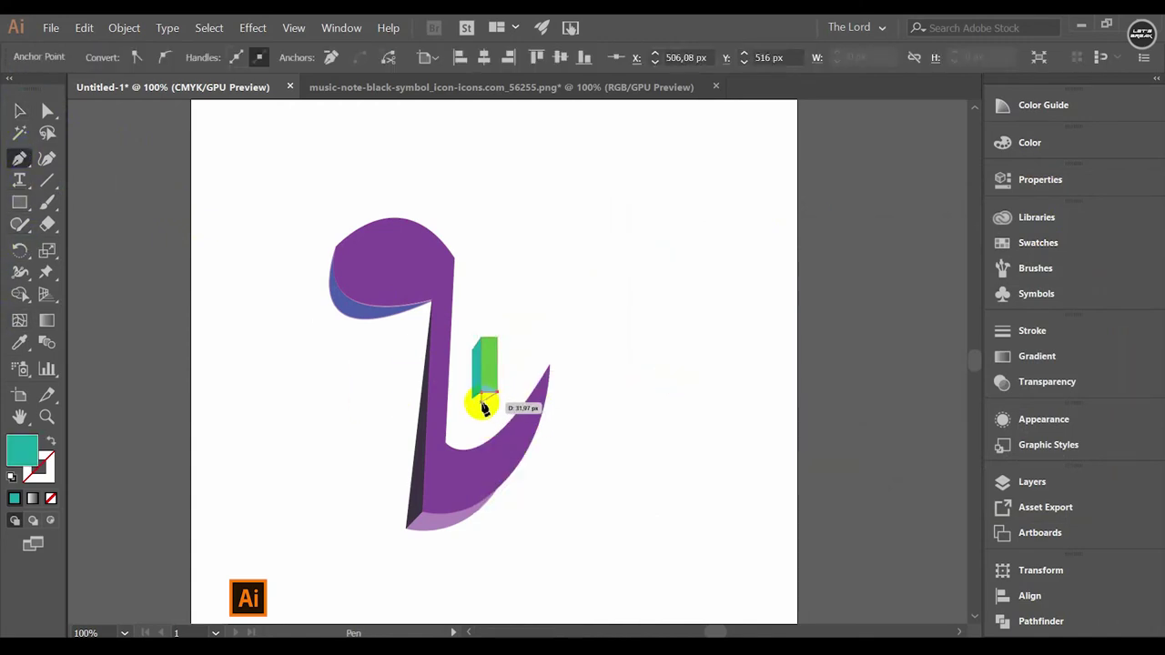
pyautogui.moveTo(491, 406); pyautogui.dragTo(473, 395)
pyautogui.press('v')
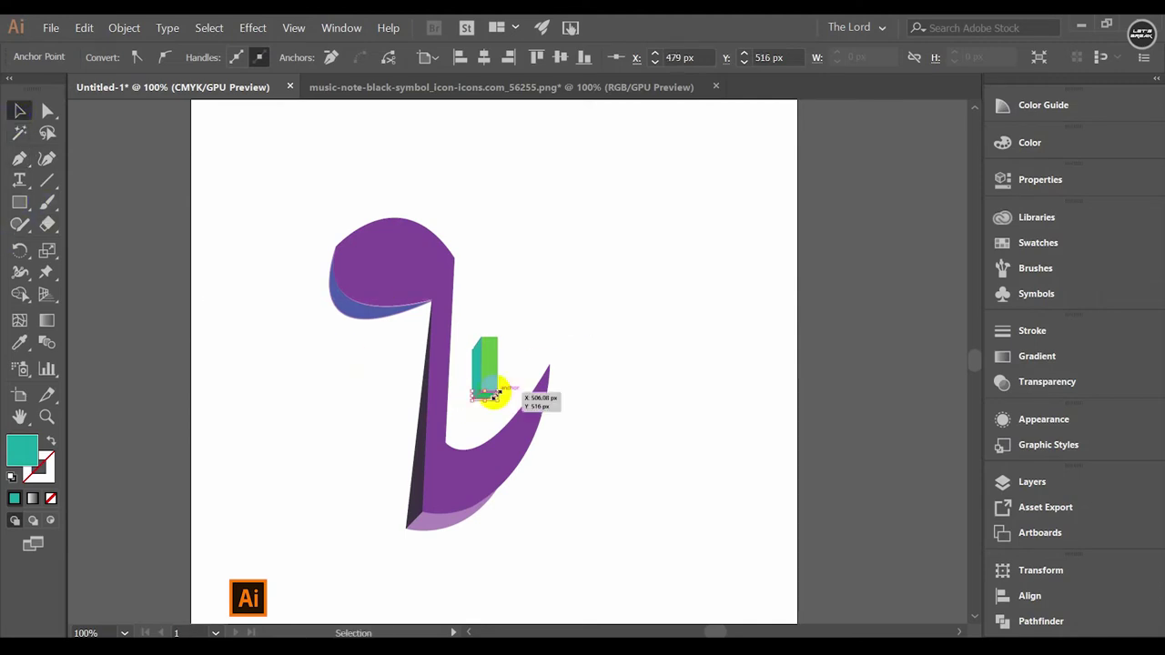
# Fill the bottom face with brown 8E560C.
pyautogui.doubleClick(26, 455)
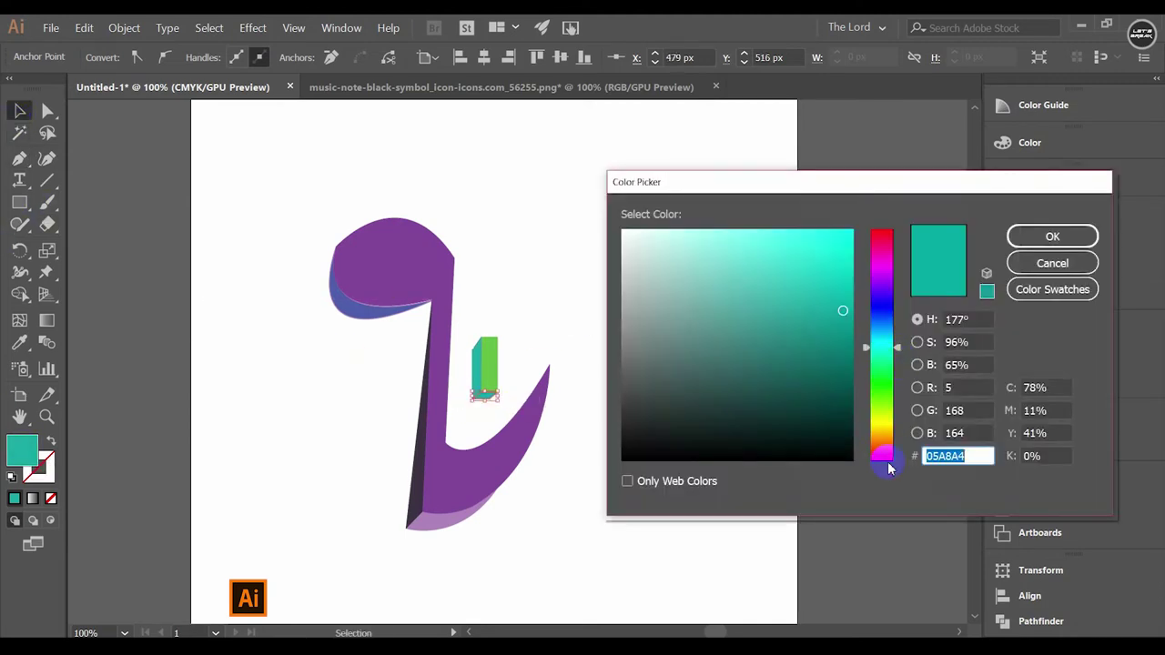
pyautogui.moveTo(888, 462); pyautogui.dragTo(881, 439)
pyautogui.moveTo(830, 401); pyautogui.dragTo(833, 331)
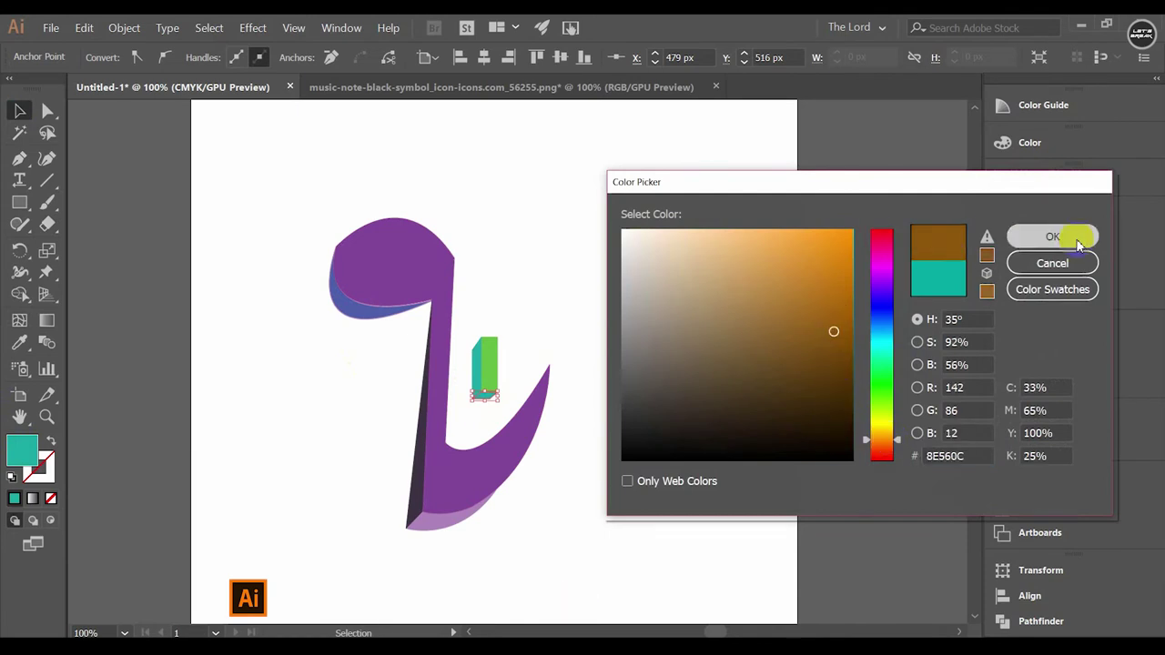
pyautogui.click(1052, 237)
pyautogui.click(370, 187)
pyautogui.click(496, 359)
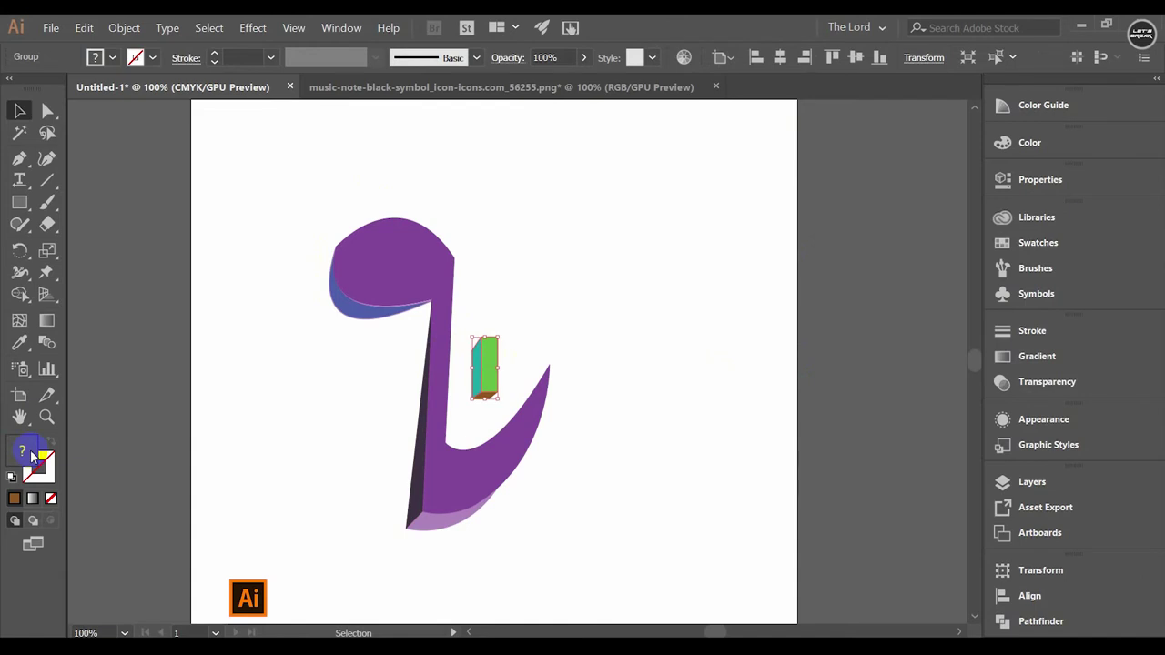
# Browse the stroke, transparency, gradient and swatches panel options.
pyautogui.click(1042, 357)
pyautogui.click(1039, 332)
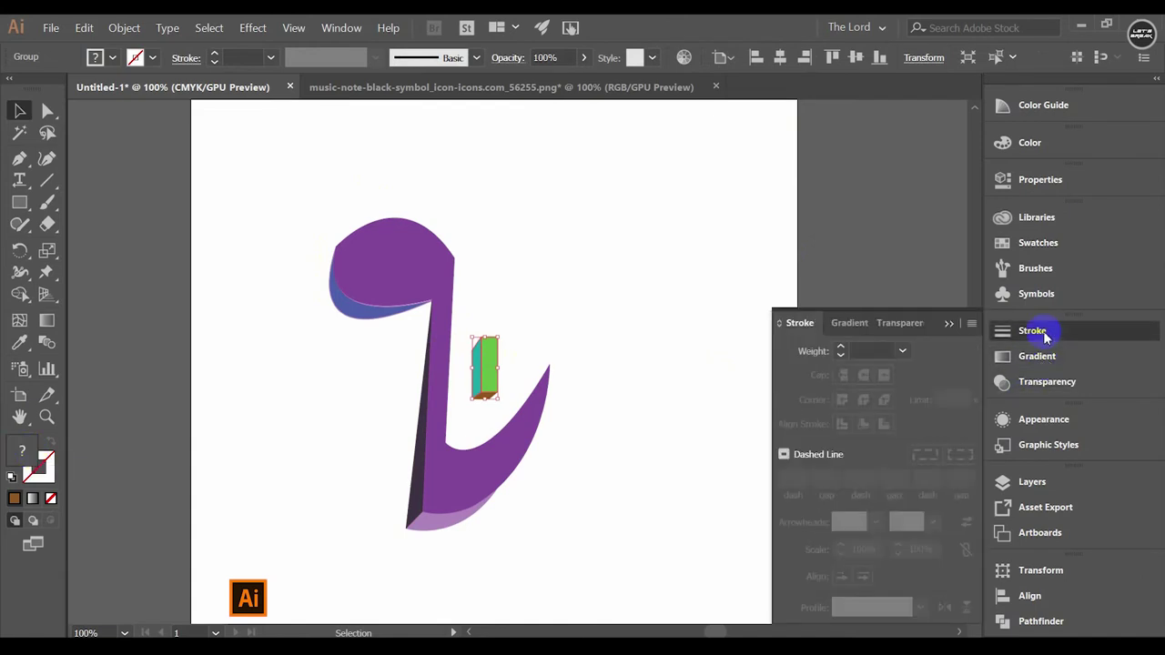
pyautogui.click(1027, 383)
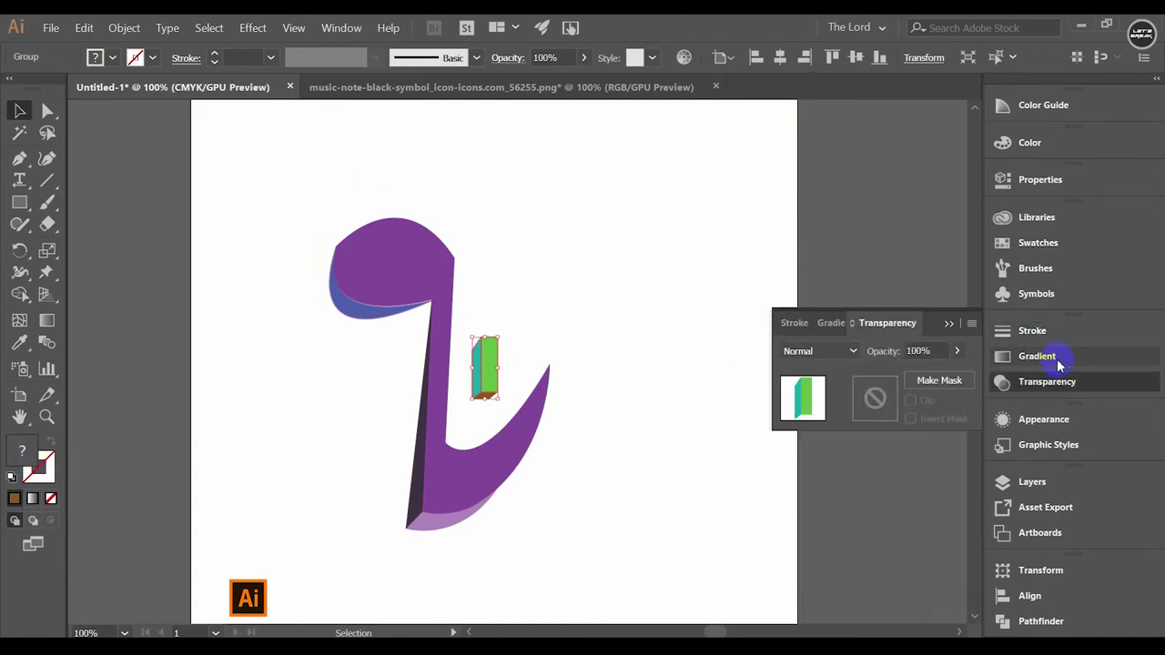
pyautogui.click(1058, 360)
pyautogui.click(1059, 247)
# Ungroup the small bar so its green face can be selected on its own.
pyautogui.click(943, 333)
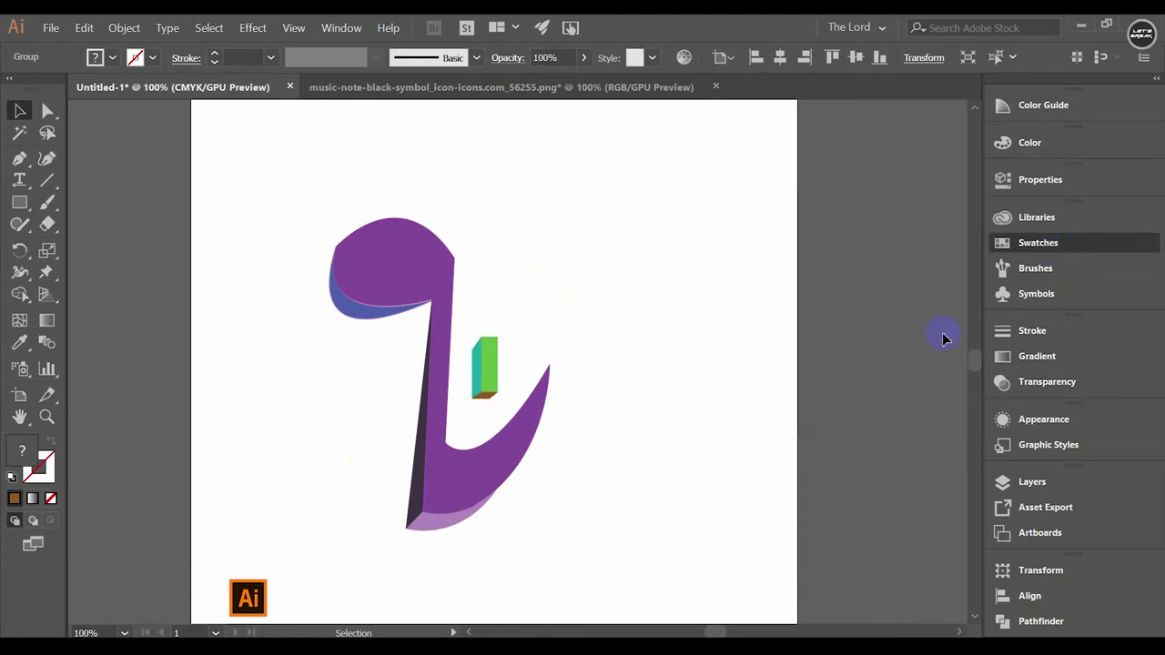
pyautogui.rightClick(487, 361)
pyautogui.click(535, 464)
pyautogui.click(489, 364)
pyautogui.rightClick(489, 364)
pyautogui.click(396, 355)
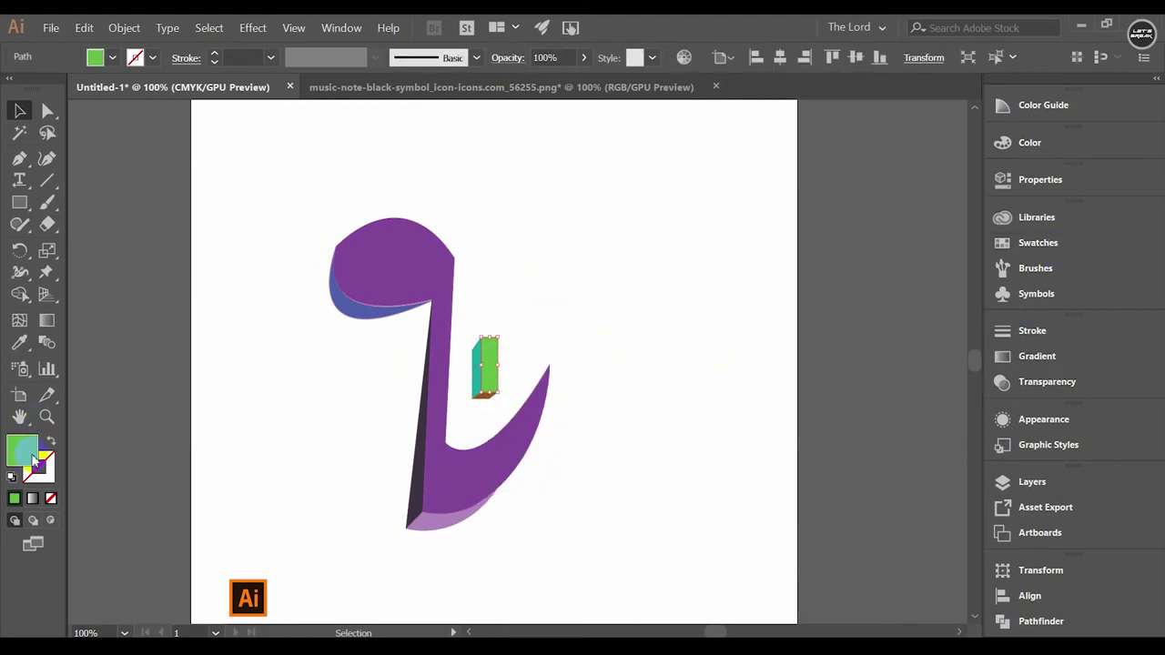
# Recolour the bar's green front face to magenta DE16F4.
pyautogui.doubleClick(22, 449)
pyautogui.moveTo(881, 381); pyautogui.dragTo(881, 435)
pyautogui.moveTo(779, 293); pyautogui.dragTo(832, 239)
pyautogui.moveTo(881, 328); pyautogui.dragTo(887, 278)
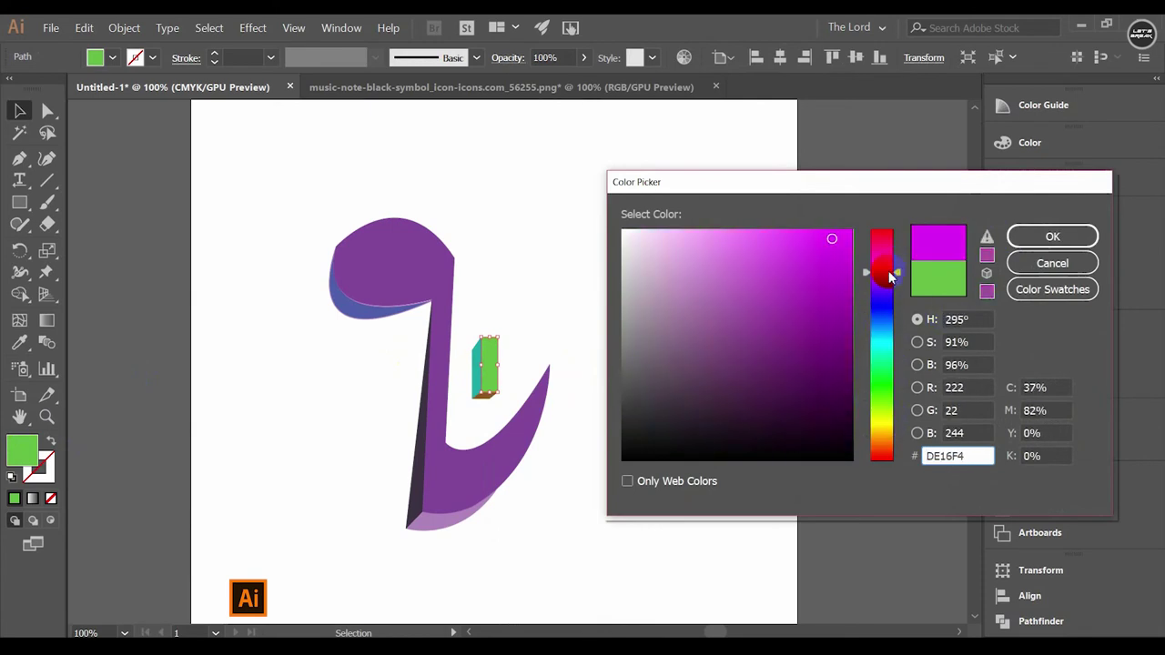
pyautogui.click(1052, 236)
pyautogui.click(580, 224)
# Recolour the bar's teal slanted side to purple 8607A5.
pyautogui.click(474, 379)
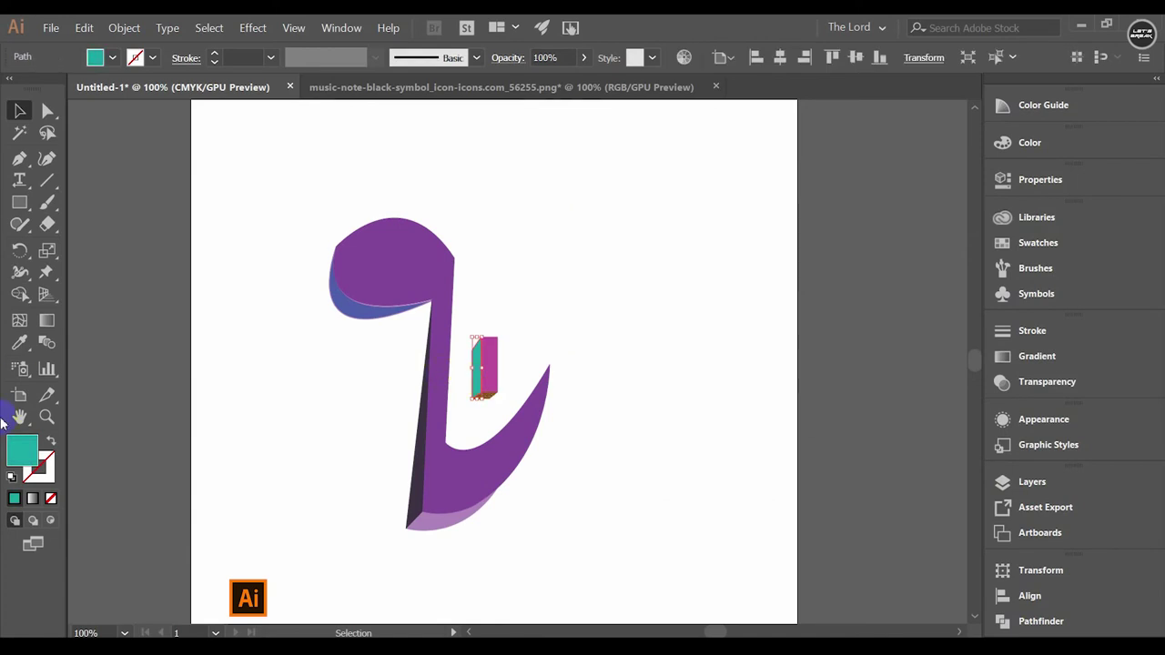
pyautogui.doubleClick(22, 449)
pyautogui.click(889, 282)
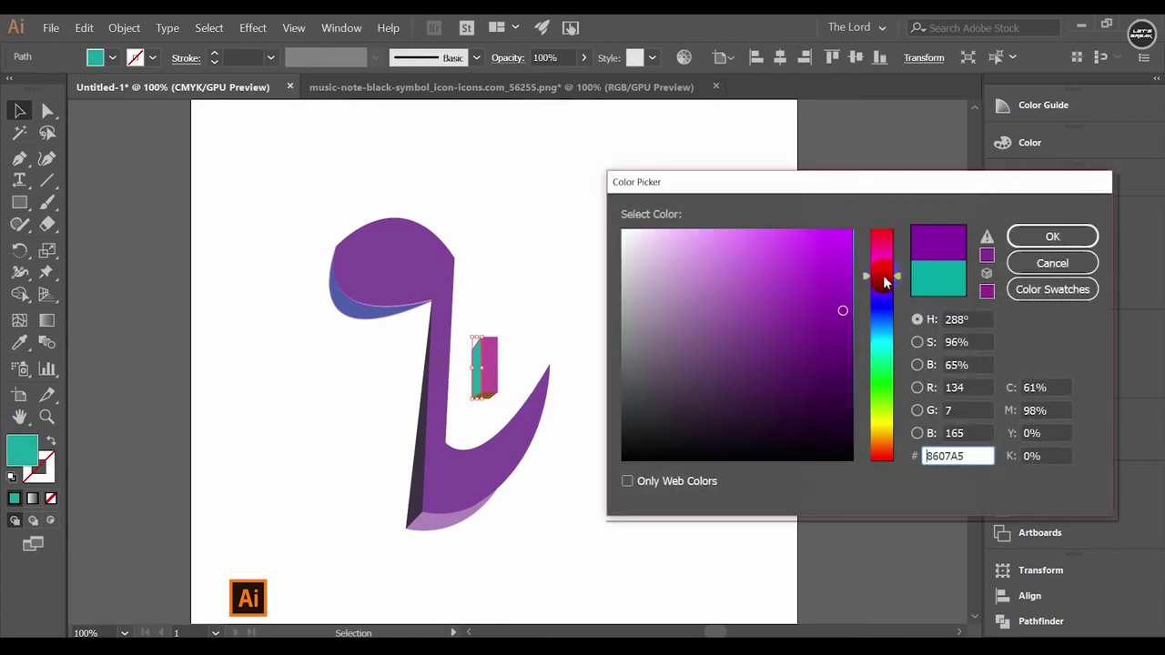
pyautogui.click(784, 345)
pyautogui.click(1052, 236)
pyautogui.click(649, 281)
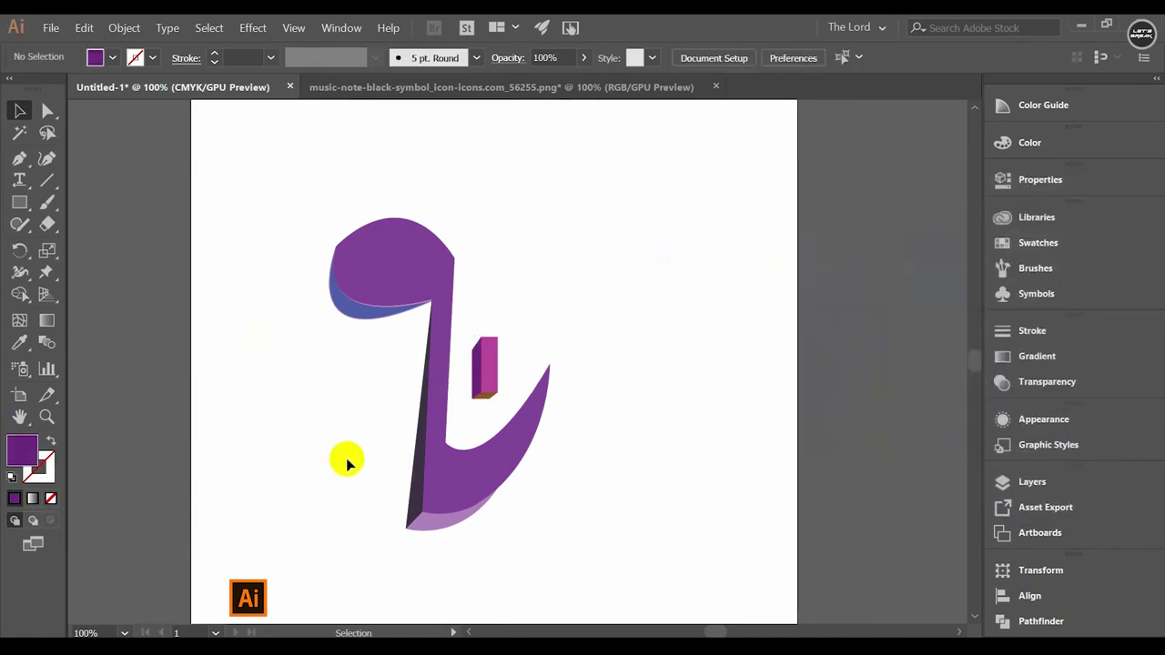
pyautogui.click(344, 309)
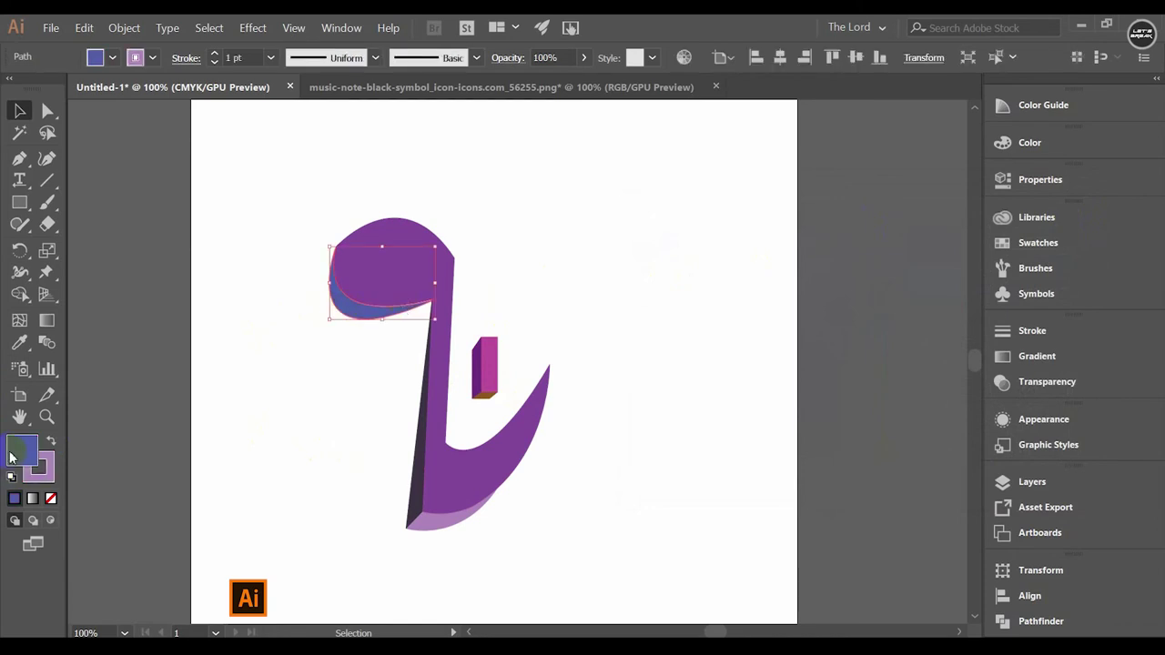
# Fill the note head's underside with dark greyish red 6B4D51.
pyautogui.doubleClick(18, 455)
pyautogui.click(887, 280)
pyautogui.moveTo(892, 280); pyautogui.dragTo(888, 233)
pyautogui.click(822, 252)
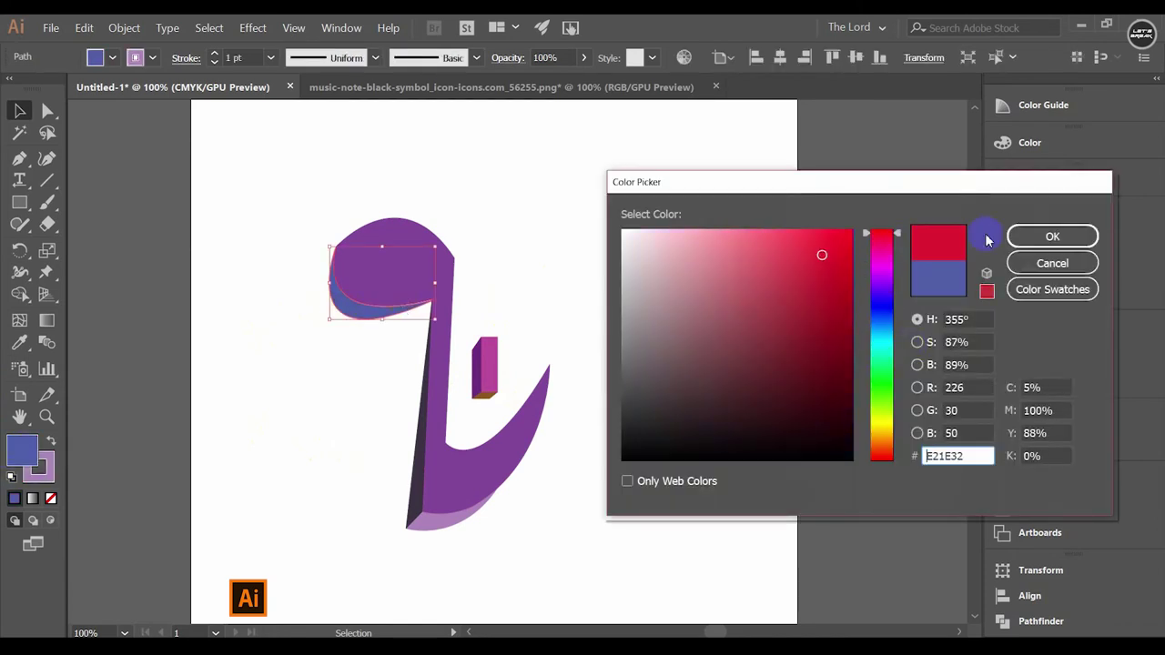
pyautogui.click(1052, 236)
pyautogui.doubleClick(22, 450)
pyautogui.moveTo(819, 254)
pyautogui.mouseDown()
pyautogui.moveTo(663, 387)
pyautogui.moveTo(689, 363)
pyautogui.mouseUp()
pyautogui.press('Return')
pyautogui.click(701, 265)
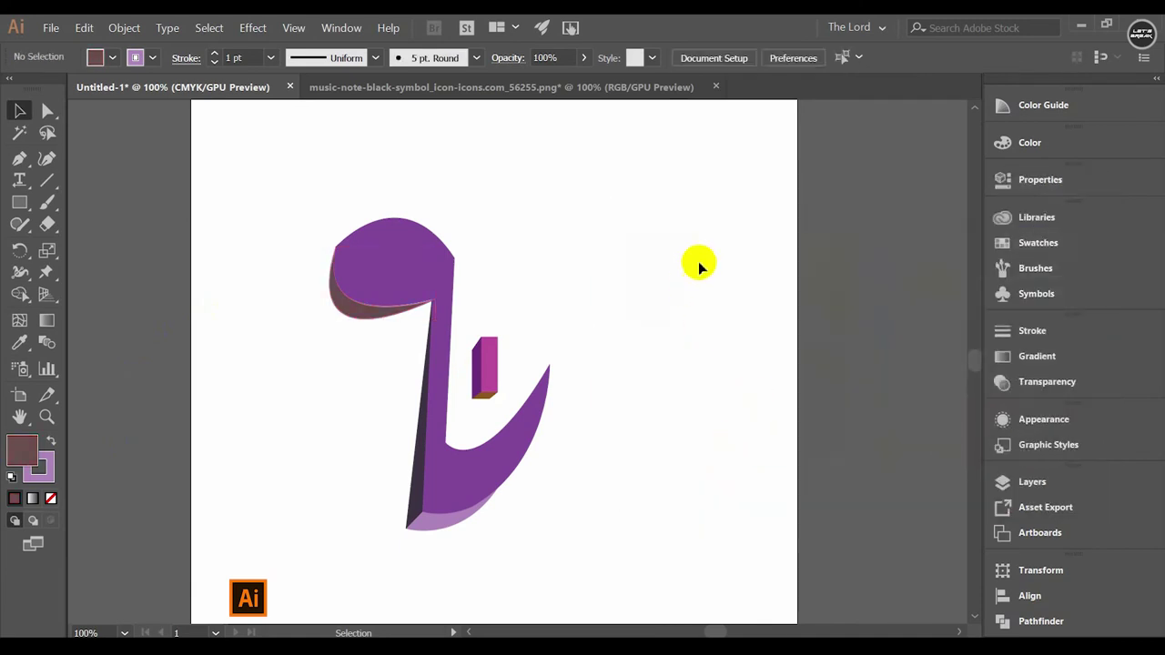
# Group the small bar's magenta and purple faces back together.
pyautogui.click(477, 387)
pyautogui.rightClick(484, 362)
pyautogui.click(532, 467)
pyautogui.click(598, 489)
pyautogui.click(488, 381)
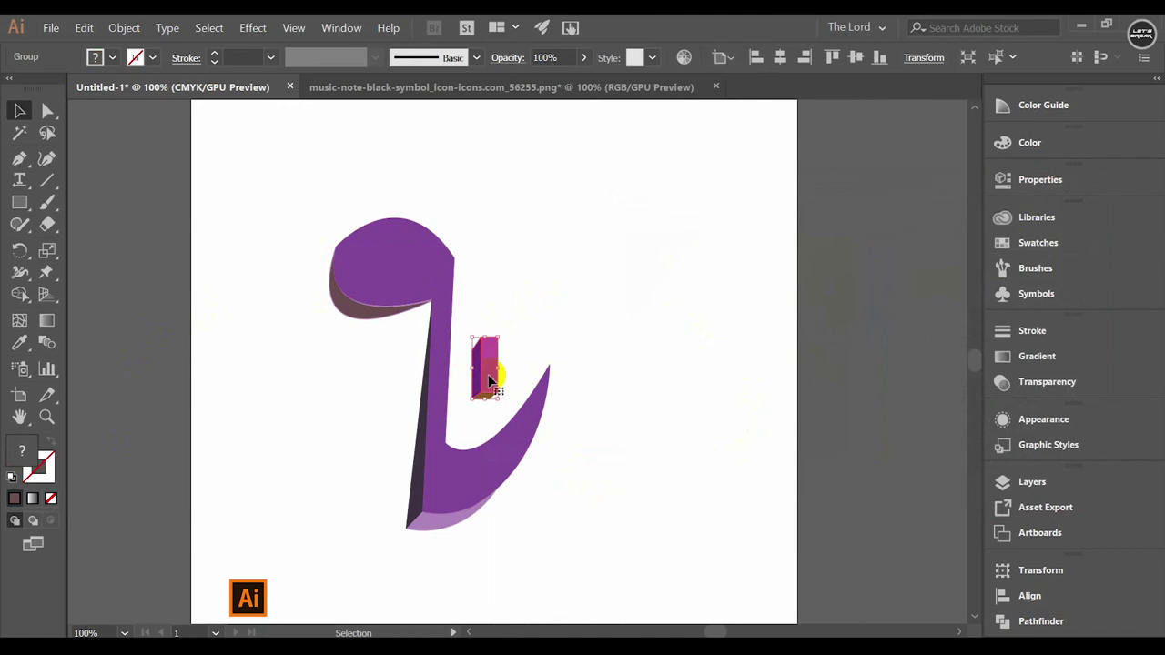
# Copy and paste the small bar, then undo the pasted copy.
pyautogui.click(84, 28)
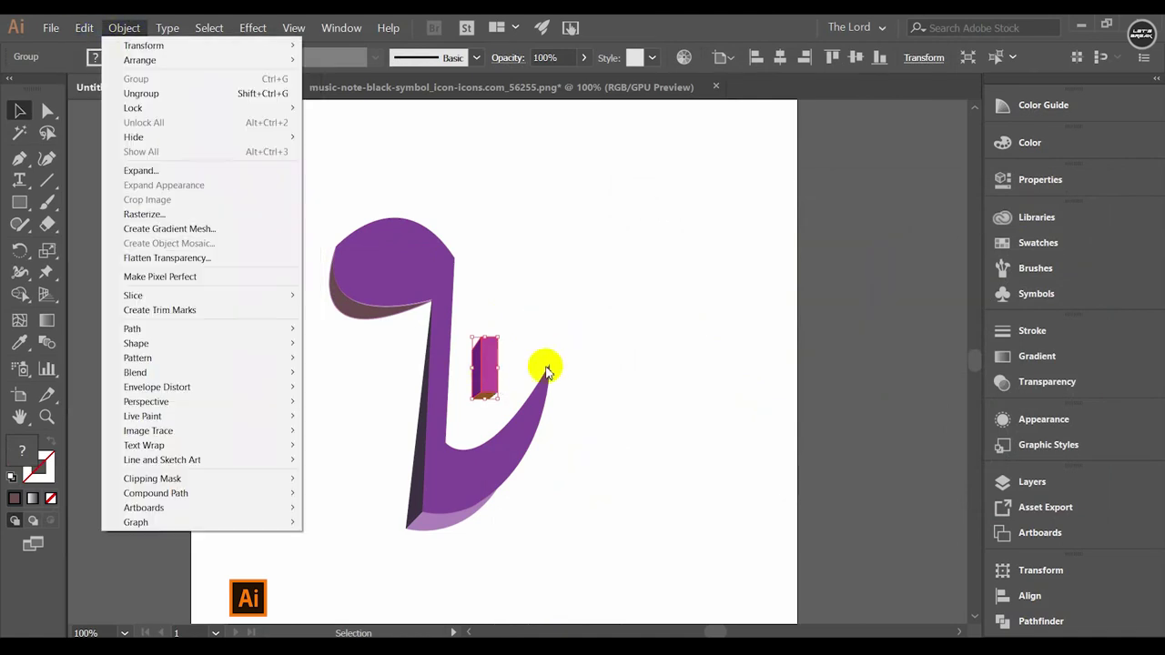
pyautogui.click(102, 92)
pyautogui.click(84, 29)
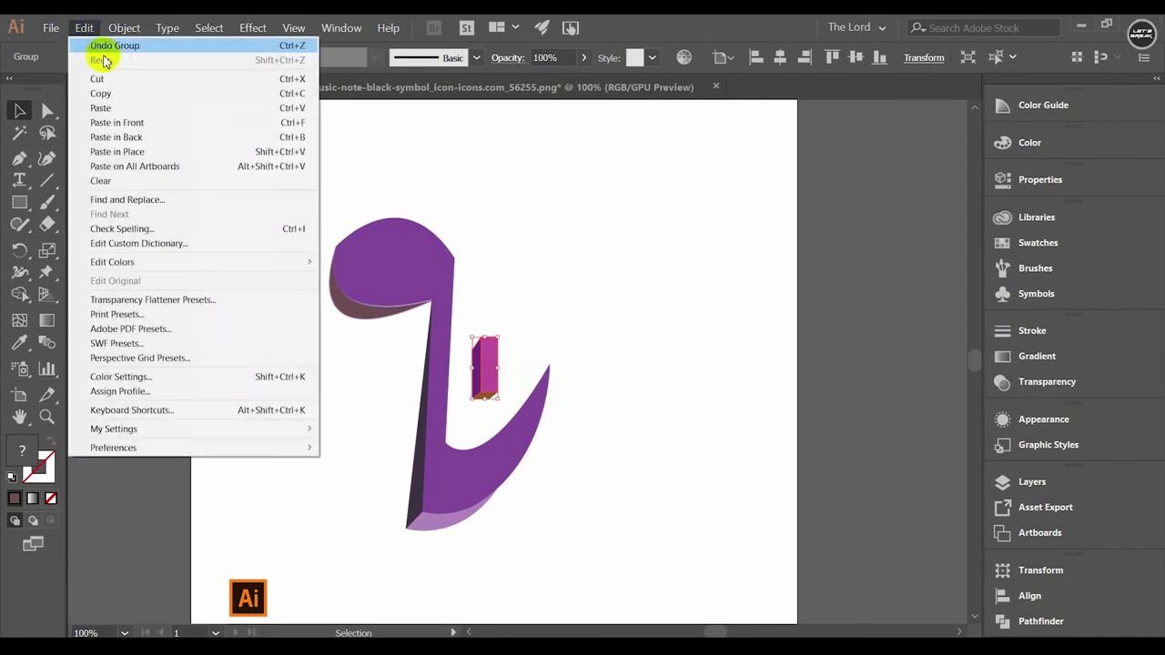
pyautogui.click(182, 104)
pyautogui.click(552, 339)
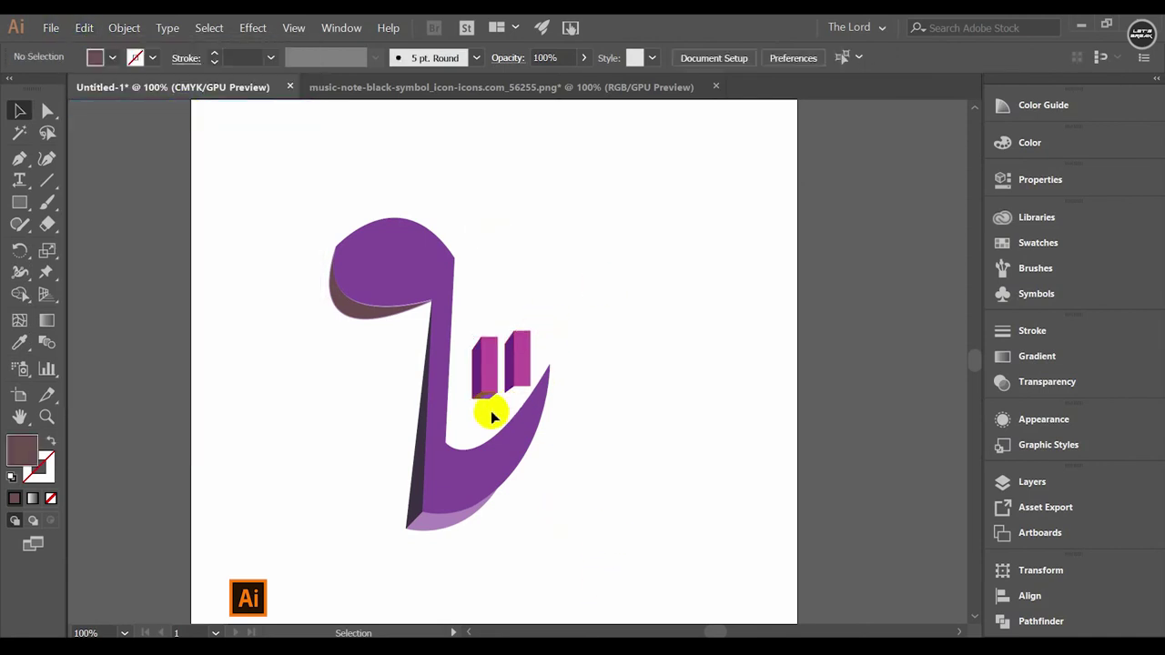
pyautogui.hotkey('ctrl', 'z')
pyautogui.click(535, 410)
pyautogui.click(604, 429)
# Group the pink bar's faces, then copy and paste a second pink bar.
pyautogui.click(495, 364)
pyautogui.rightClick(495, 365)
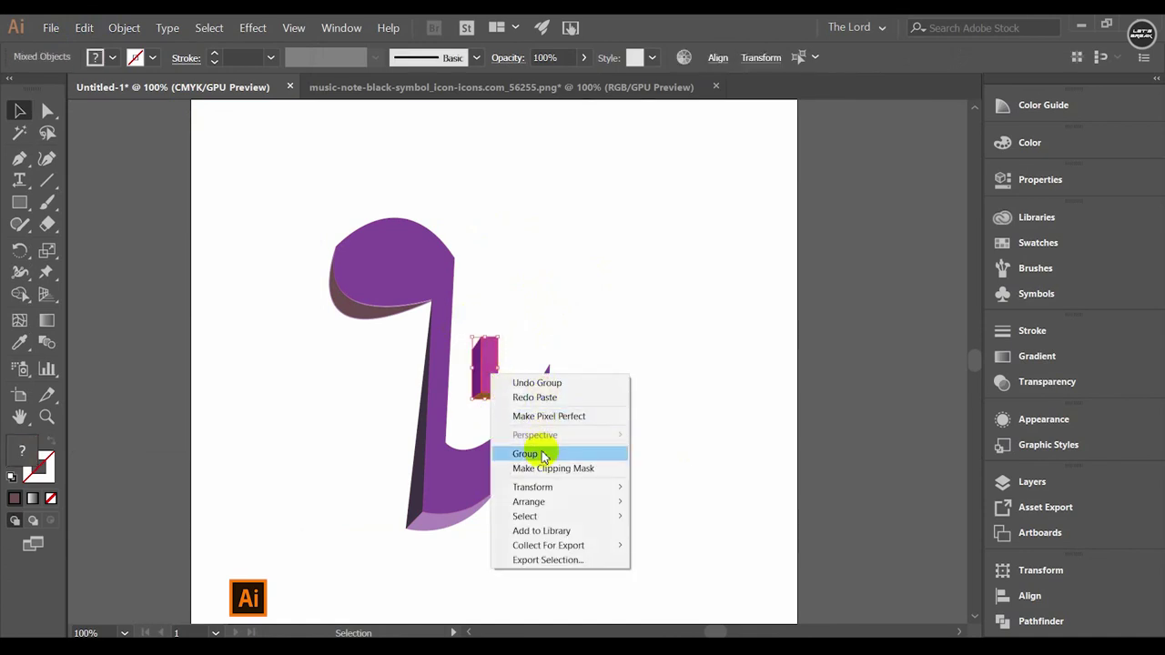
pyautogui.click(544, 447)
pyautogui.click(83, 28)
pyautogui.click(104, 93)
pyautogui.click(84, 28)
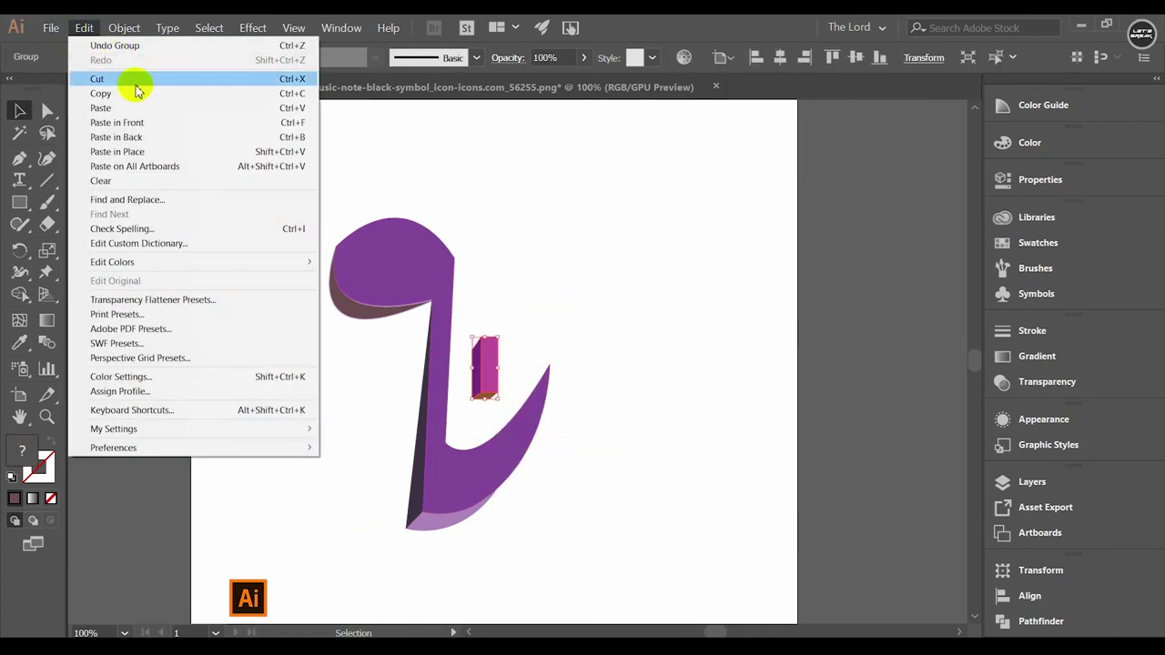
pyautogui.click(132, 107)
pyautogui.click(600, 474)
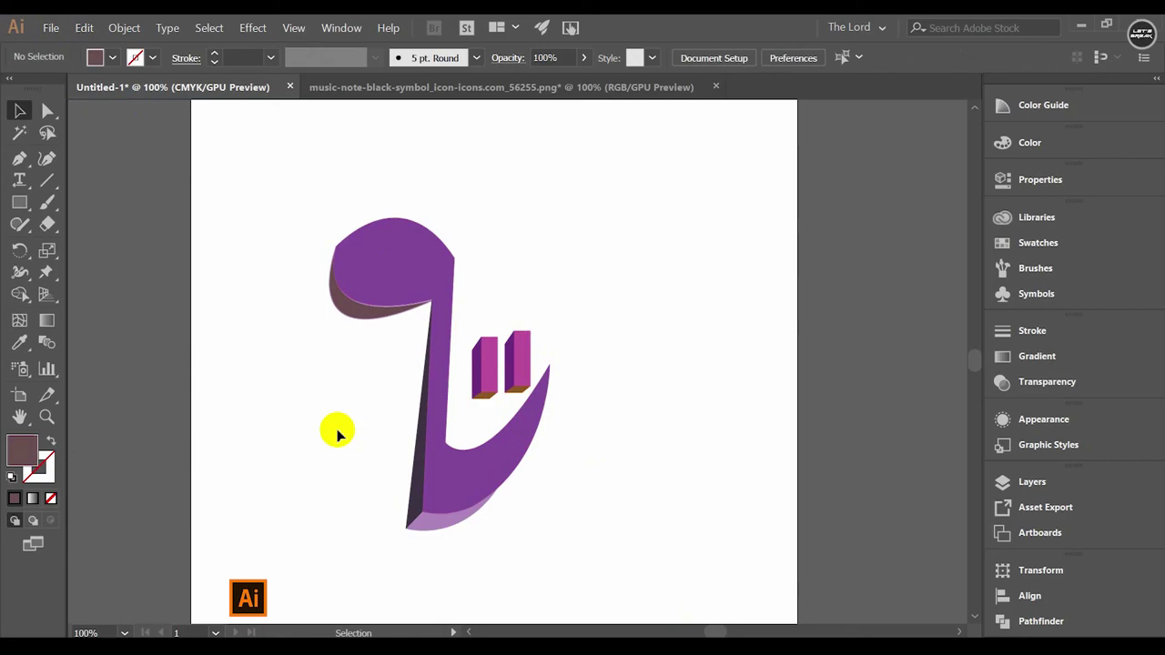
pyautogui.scroll(-1, 502, 350)
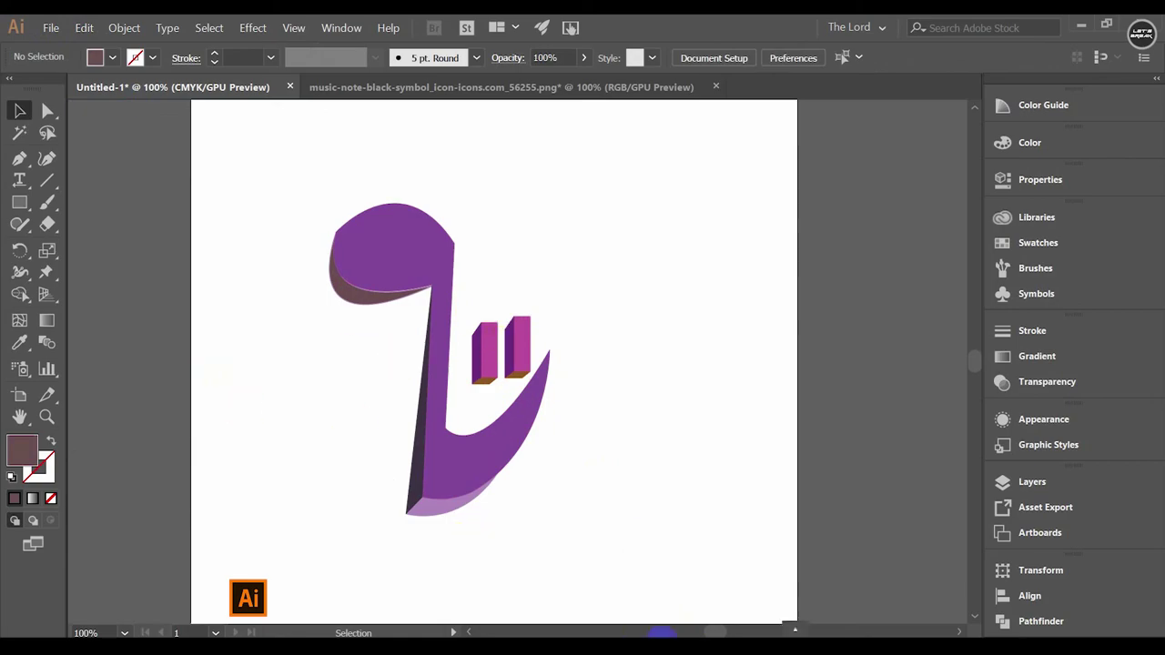